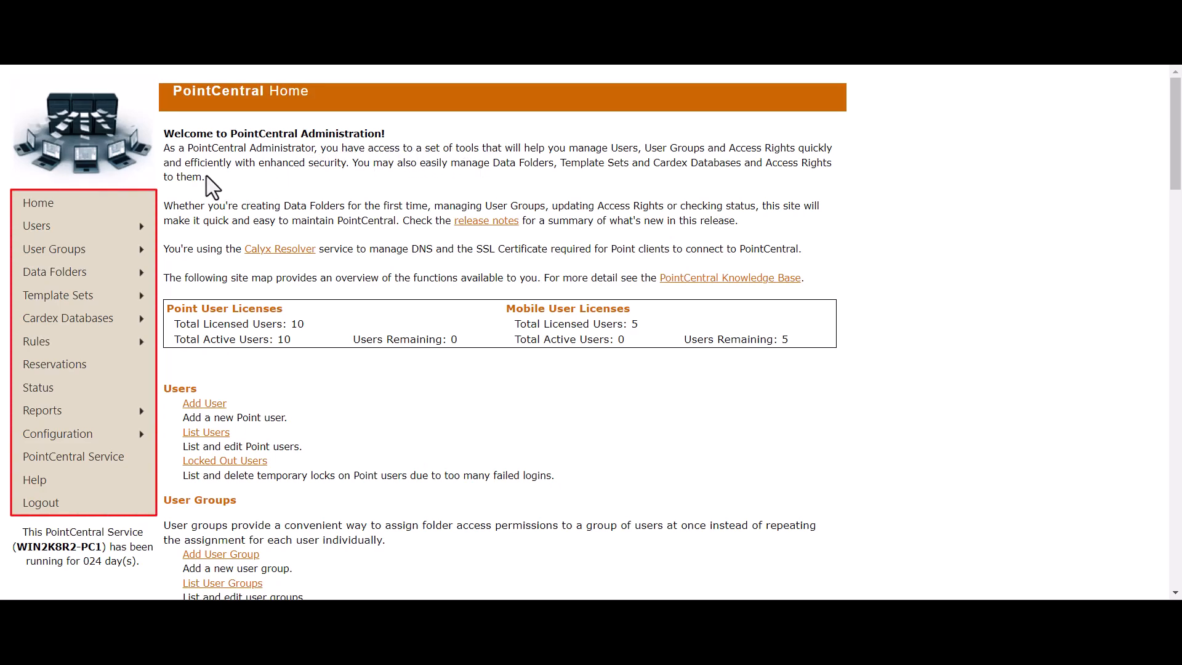
{"action": "mouse_move", "coordinate": [123, 232]}
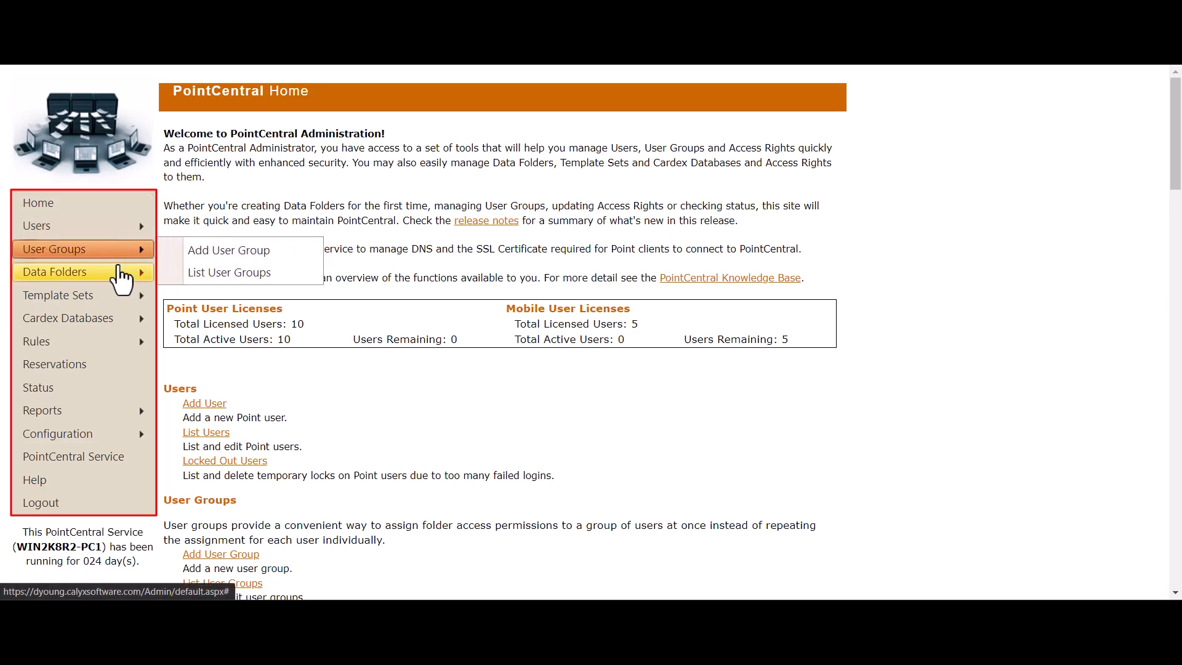
{"action": "mouse_move", "coordinate": [121, 283]}
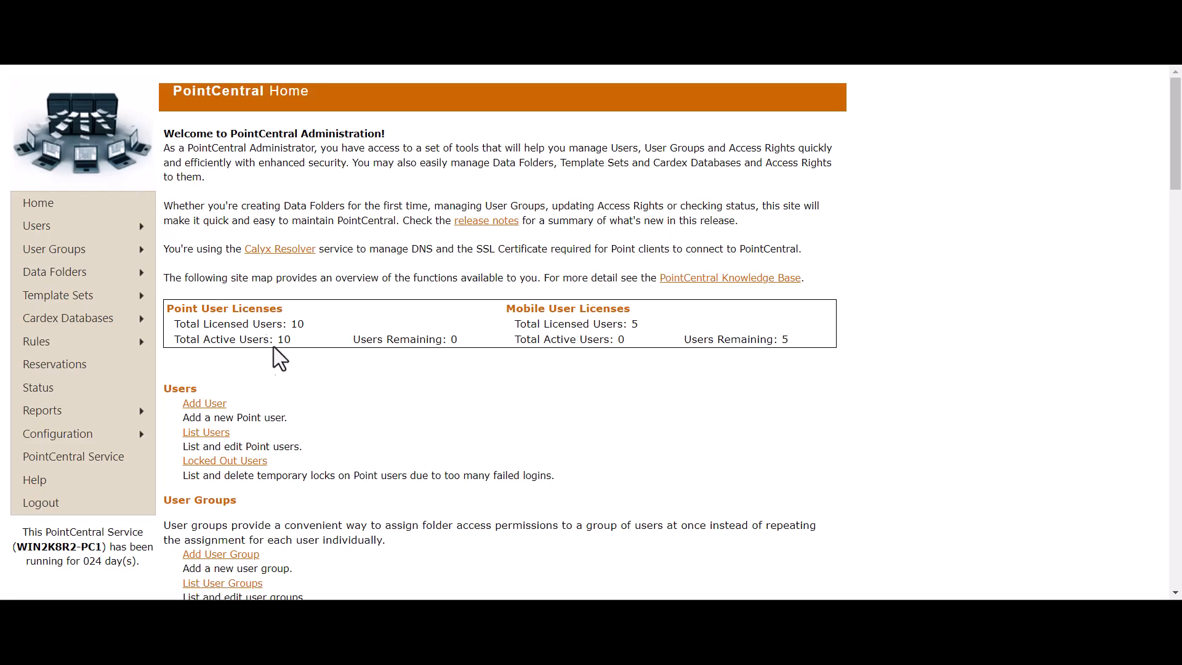
{"action": "scroll", "coordinate": [346, 418], "scroll_direction": "down", "scroll_amount": 3}
{"action": "scroll", "coordinate": [346, 417], "scroll_direction": "down", "scroll_amount": 3}
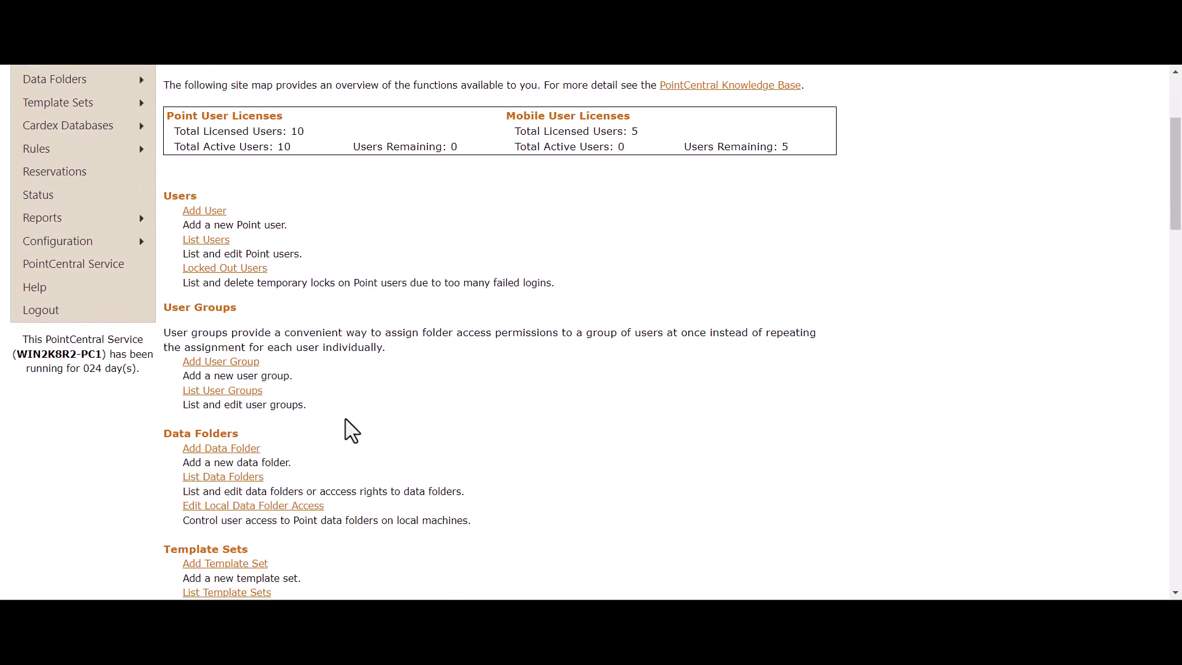
{"action": "scroll", "coordinate": [346, 419], "scroll_direction": "down", "scroll_amount": 3}
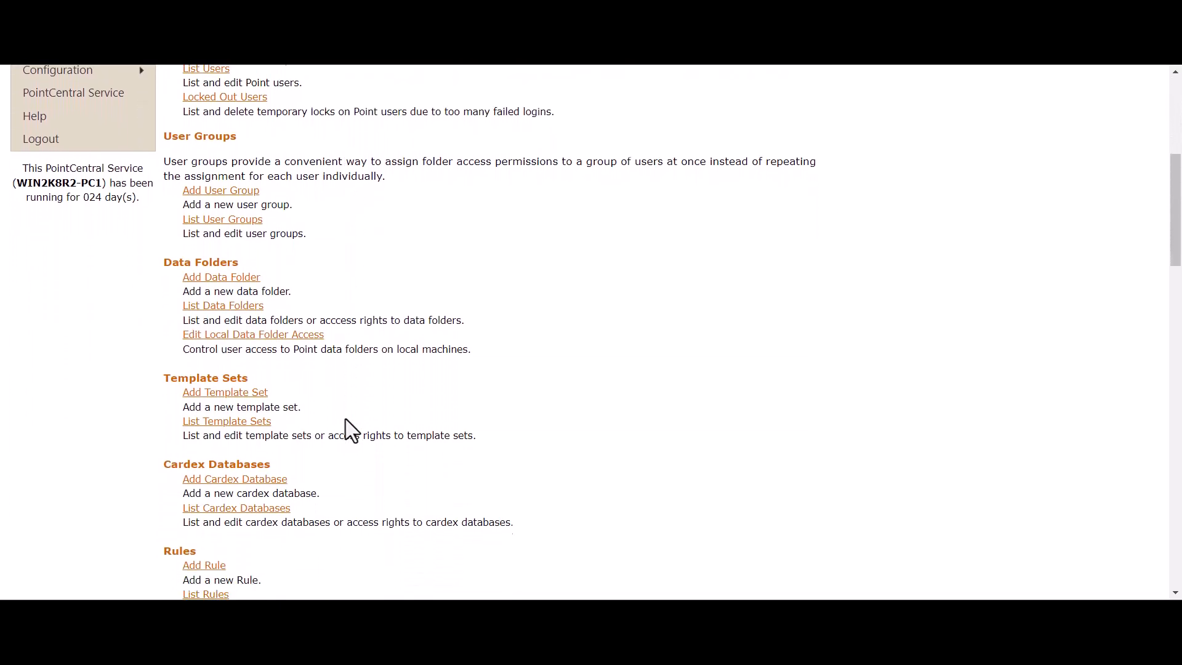
{"action": "scroll", "coordinate": [346, 421], "scroll_direction": "down", "scroll_amount": 3}
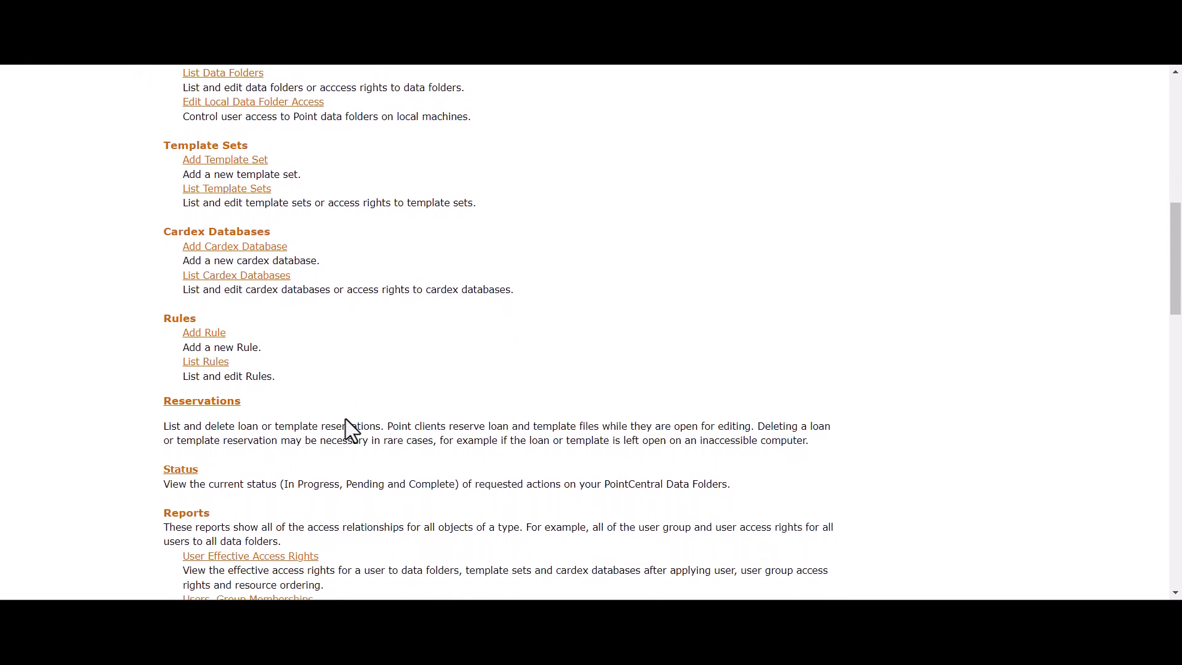
{"action": "scroll", "coordinate": [345, 421], "scroll_direction": "up", "scroll_amount": 5}
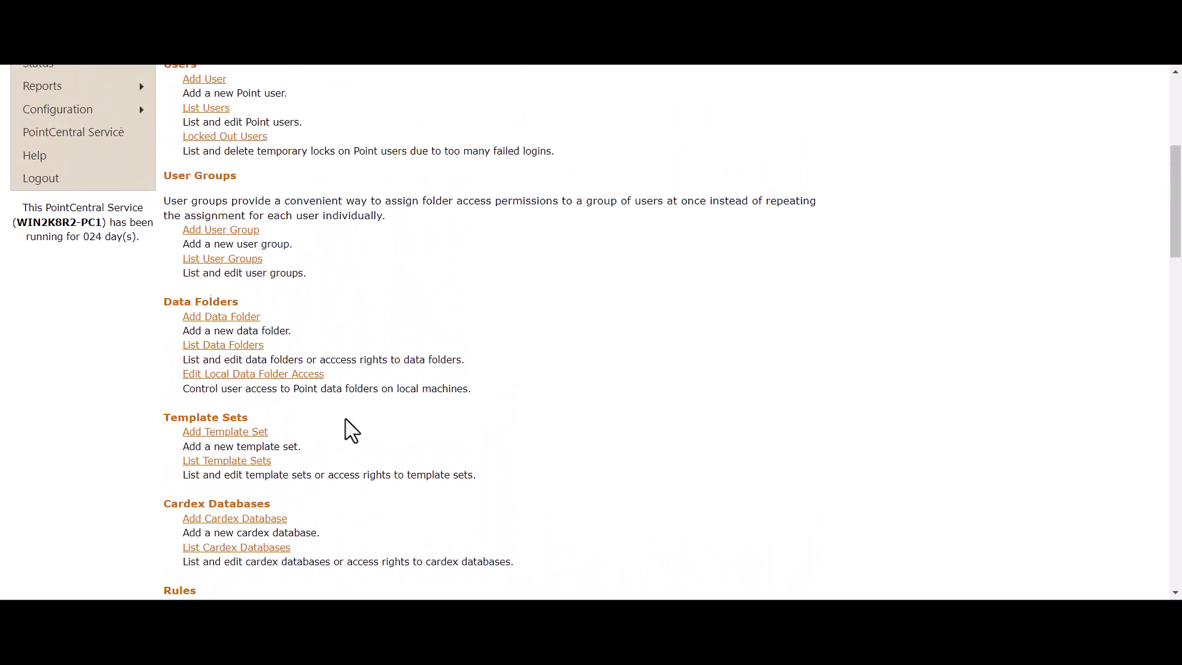
{"action": "scroll", "coordinate": [346, 420], "scroll_direction": "up", "scroll_amount": 6}
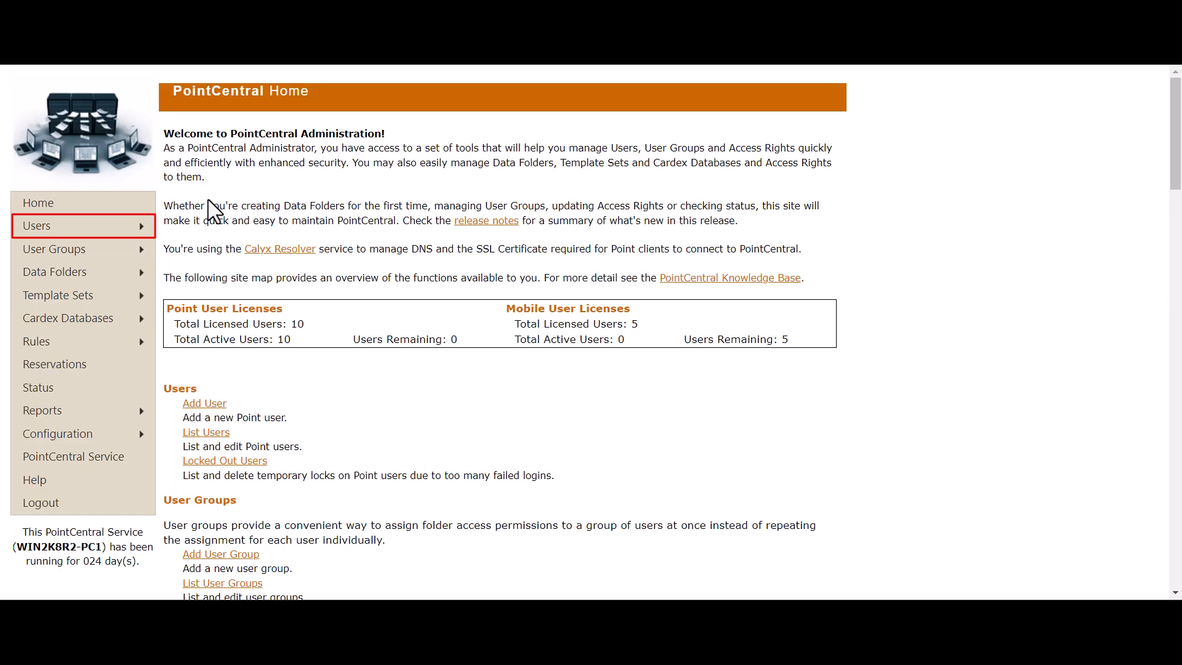
Step: Start a new user from Users > Add User and enter the person's full name and user ID
{"action": "mouse_move", "coordinate": [126, 228]}
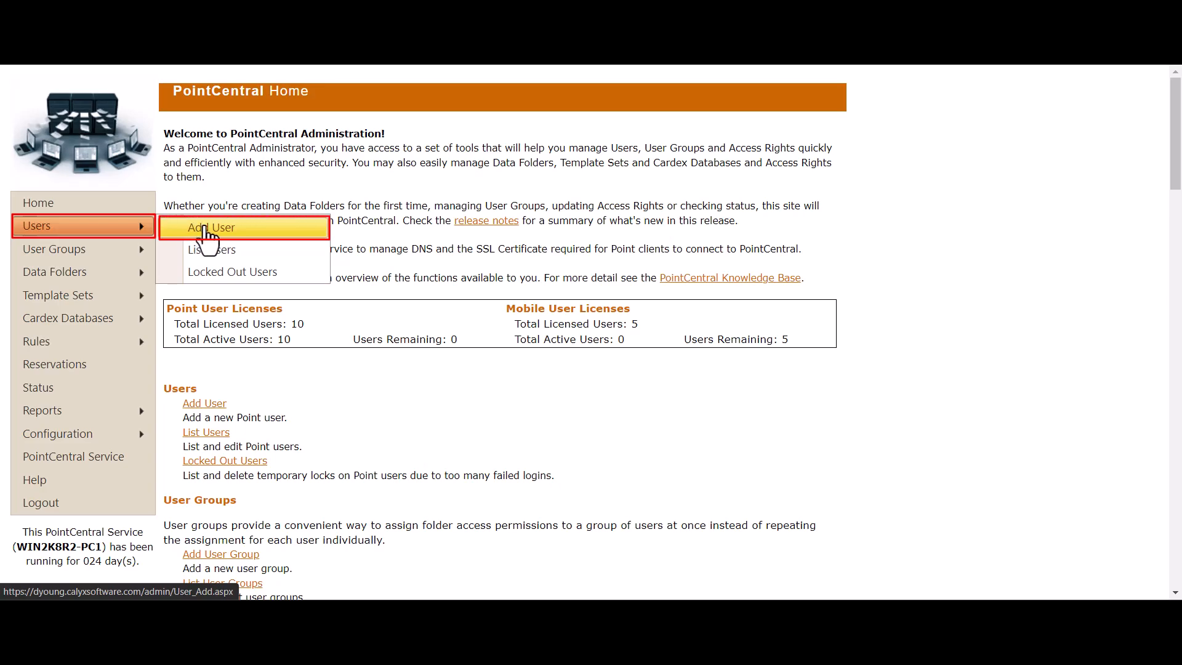
{"action": "left_click", "coordinate": [205, 228]}
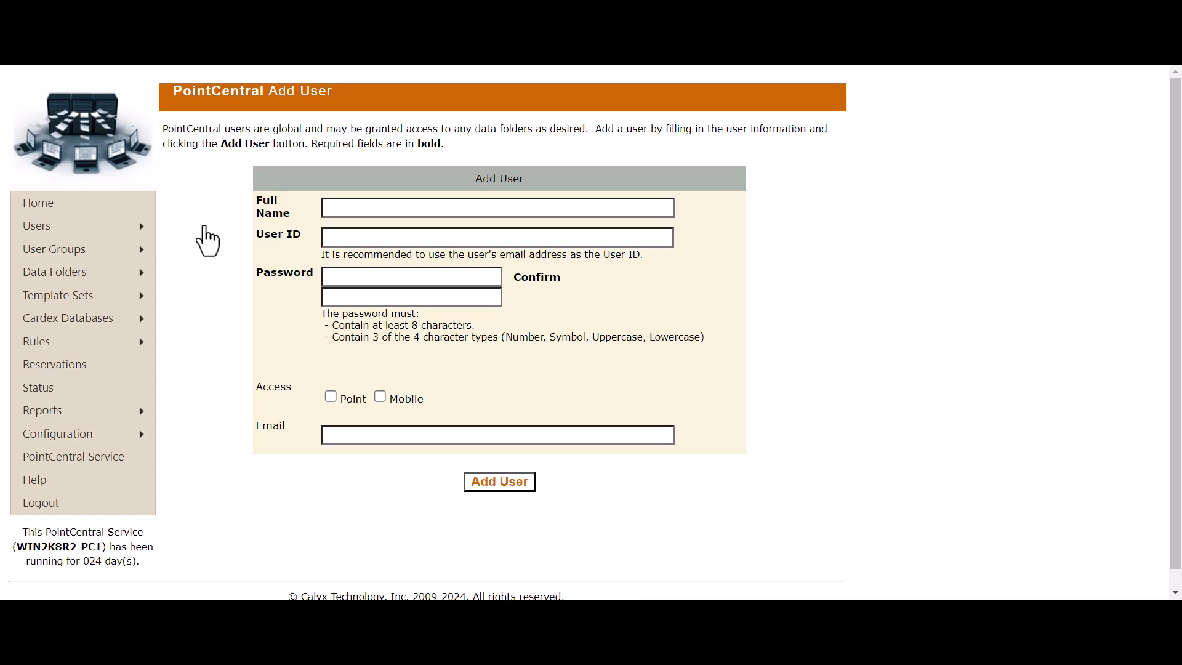
{"action": "left_click", "coordinate": [342, 207]}
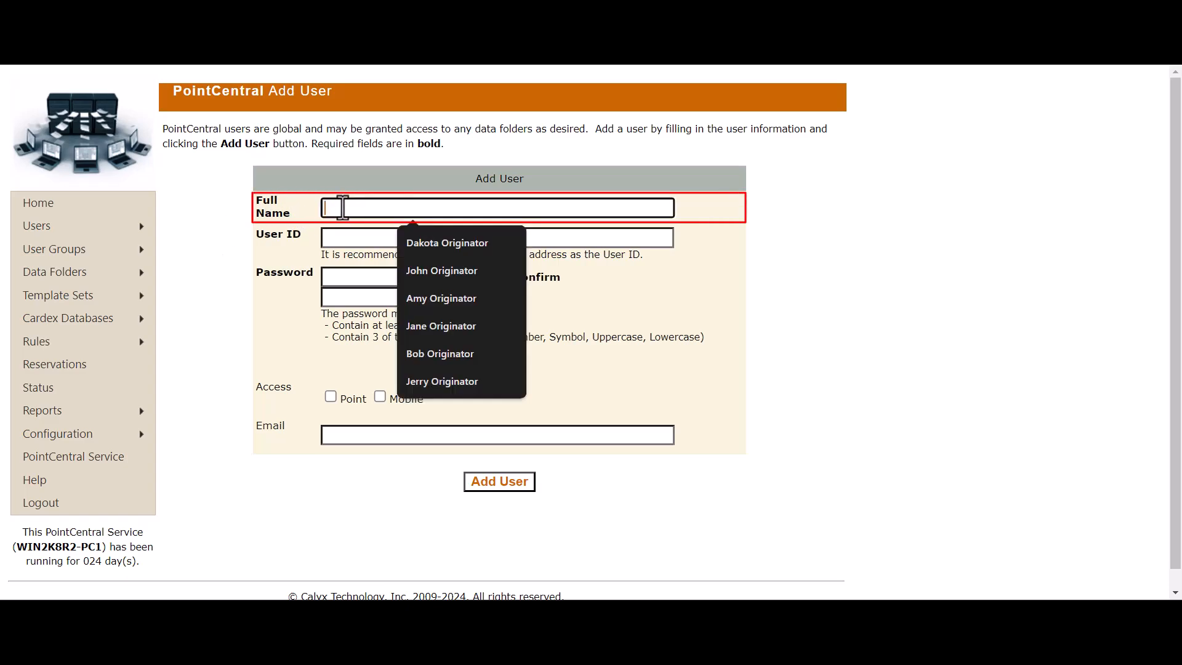
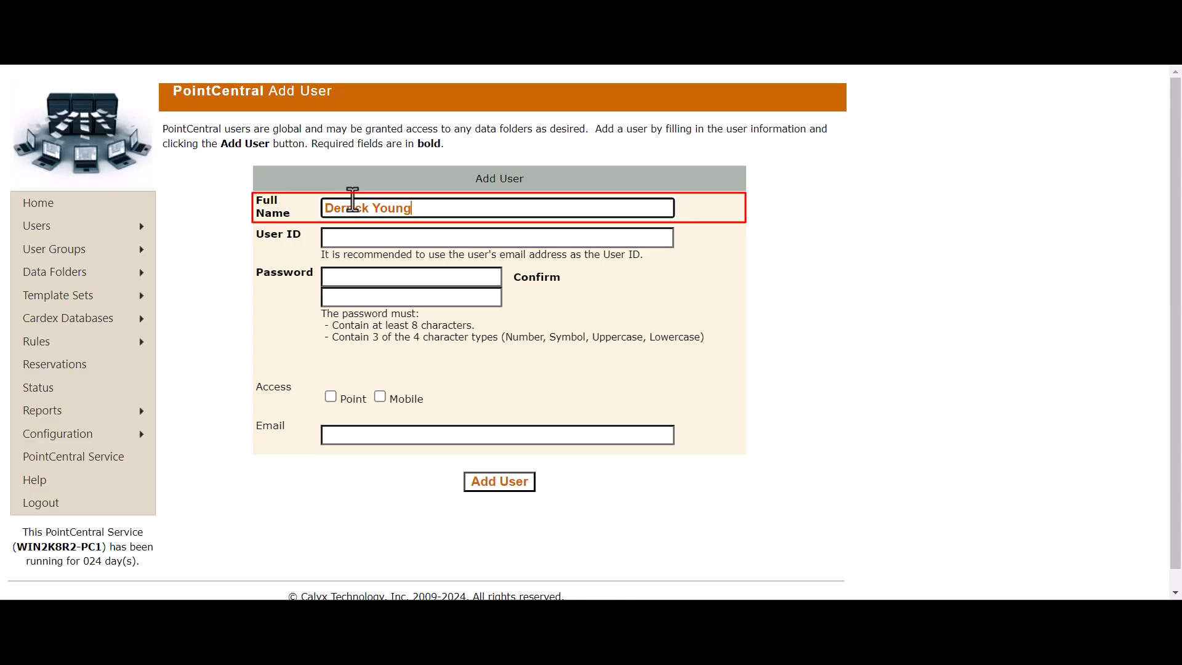
{"action": "left_click", "coordinate": [337, 238]}
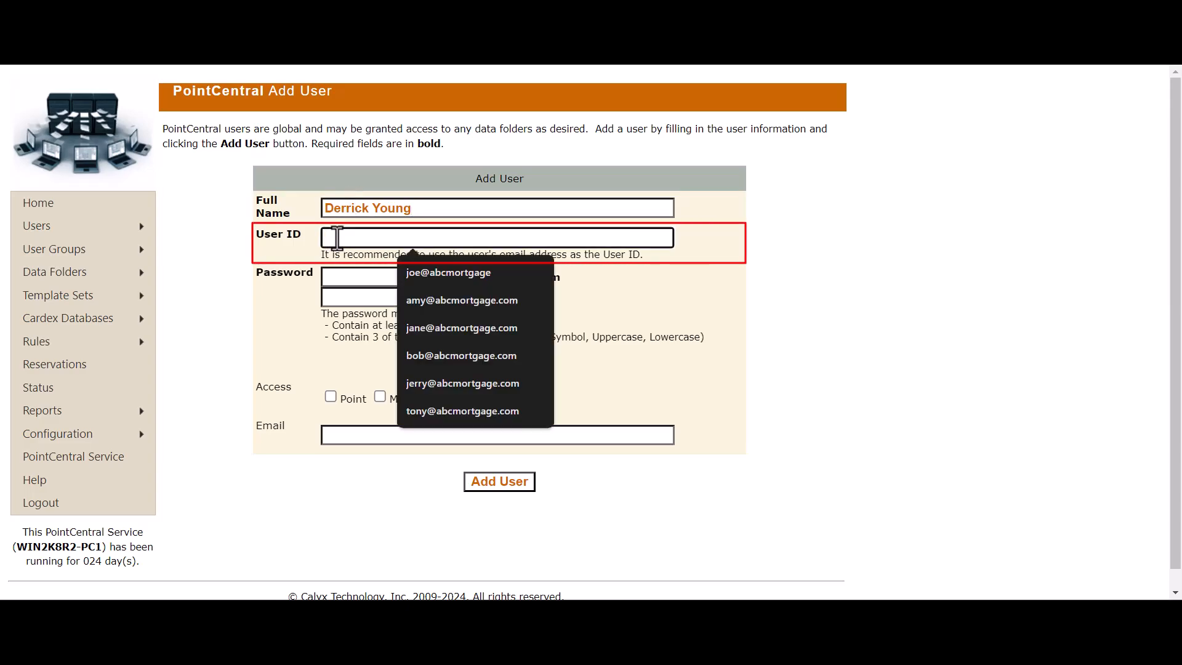
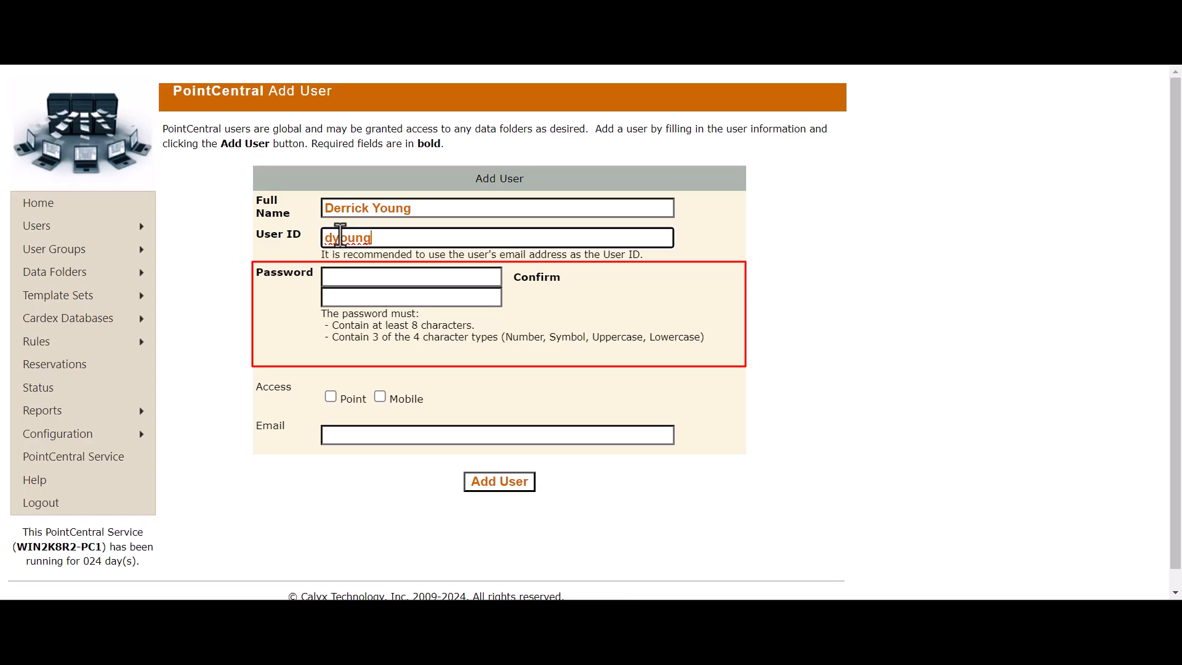
Step: Enter and confirm the user's password, grant Point access, and fill the e-mail from autofill
{"action": "left_click", "coordinate": [330, 279]}
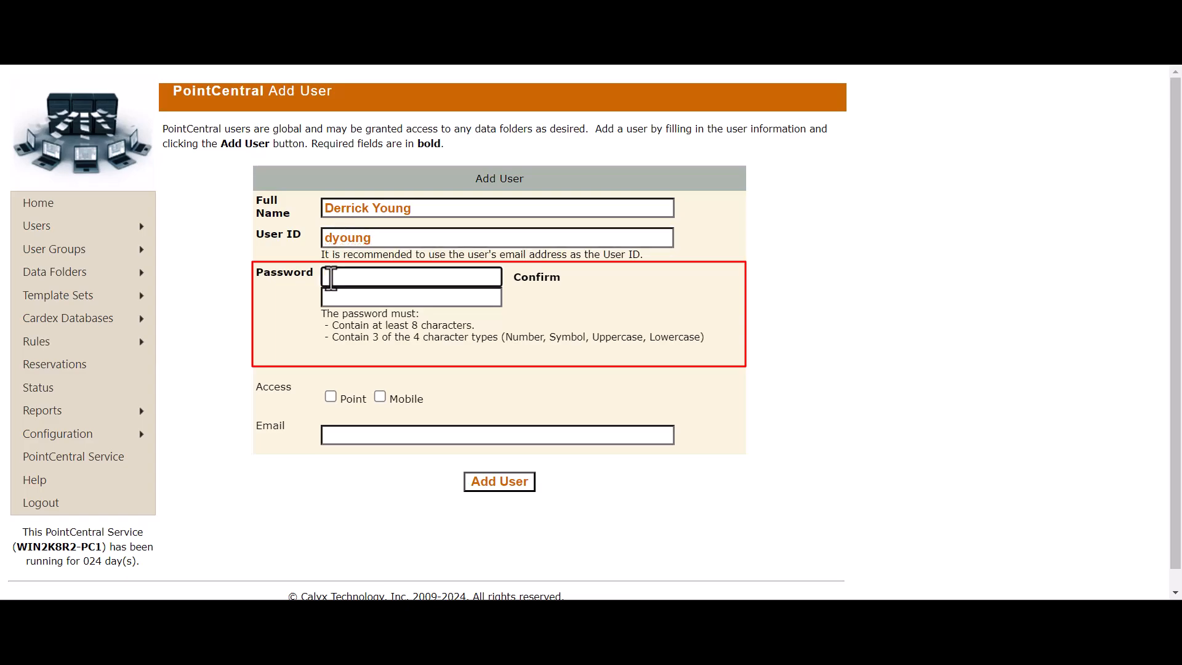
{"action": "type", "text": "•••••••••"}
{"action": "left_click", "coordinate": [332, 300]}
{"action": "type", "text": "•••••••••"}
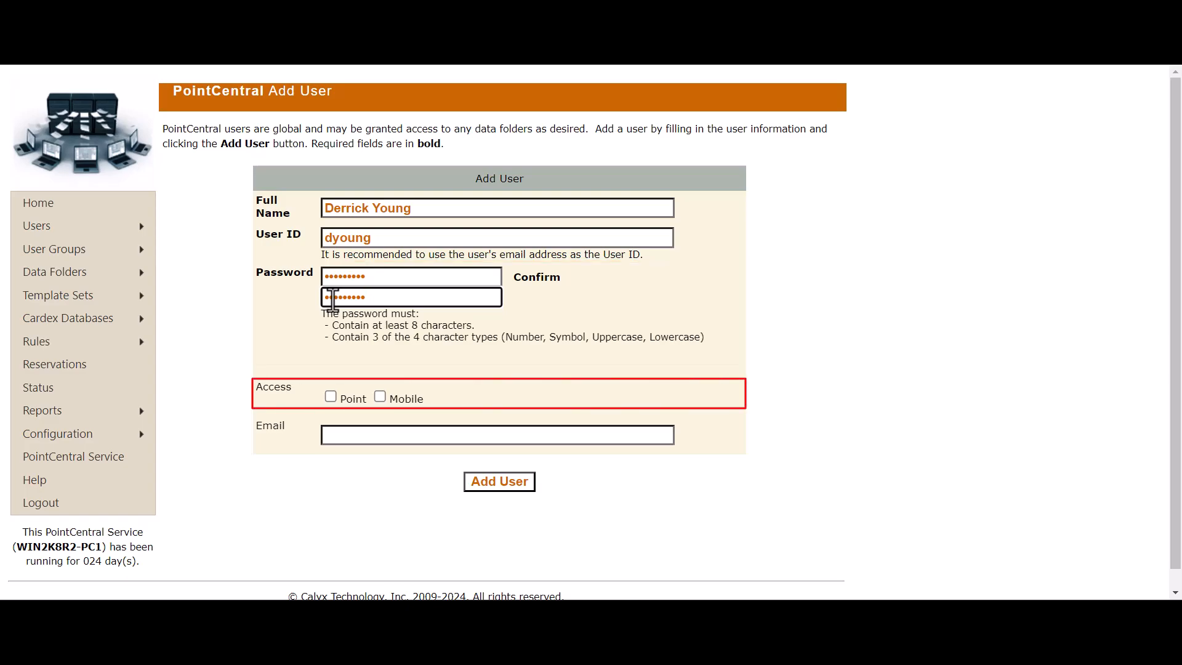
{"action": "left_click", "coordinate": [332, 397]}
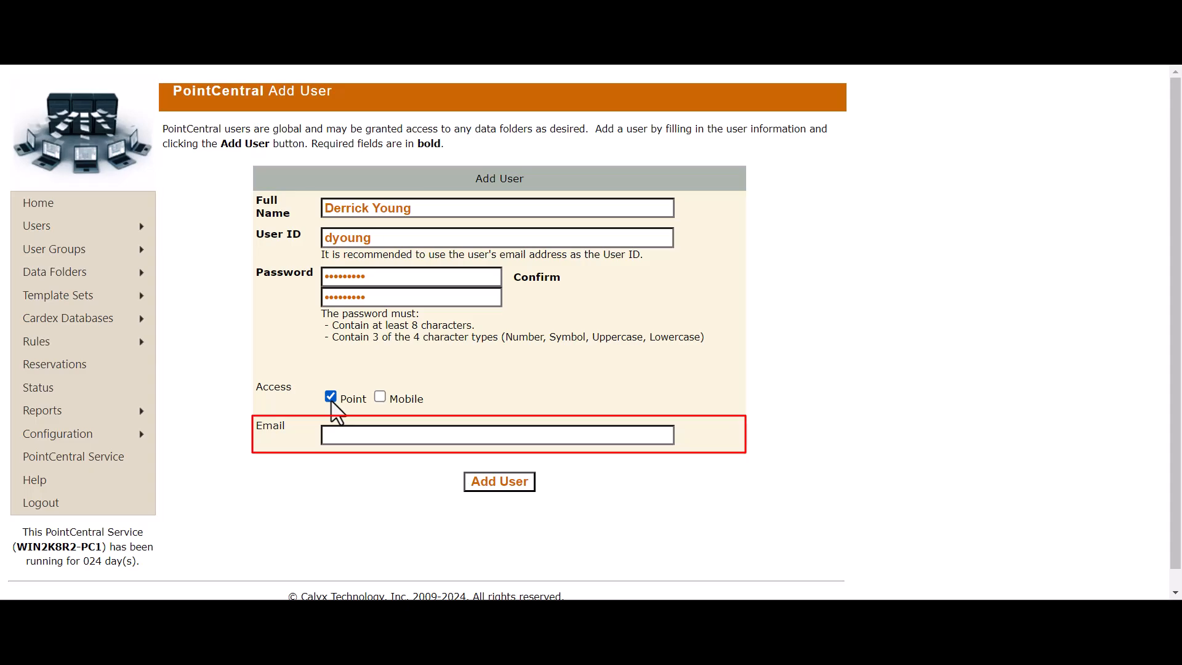
{"action": "left_click", "coordinate": [340, 438]}
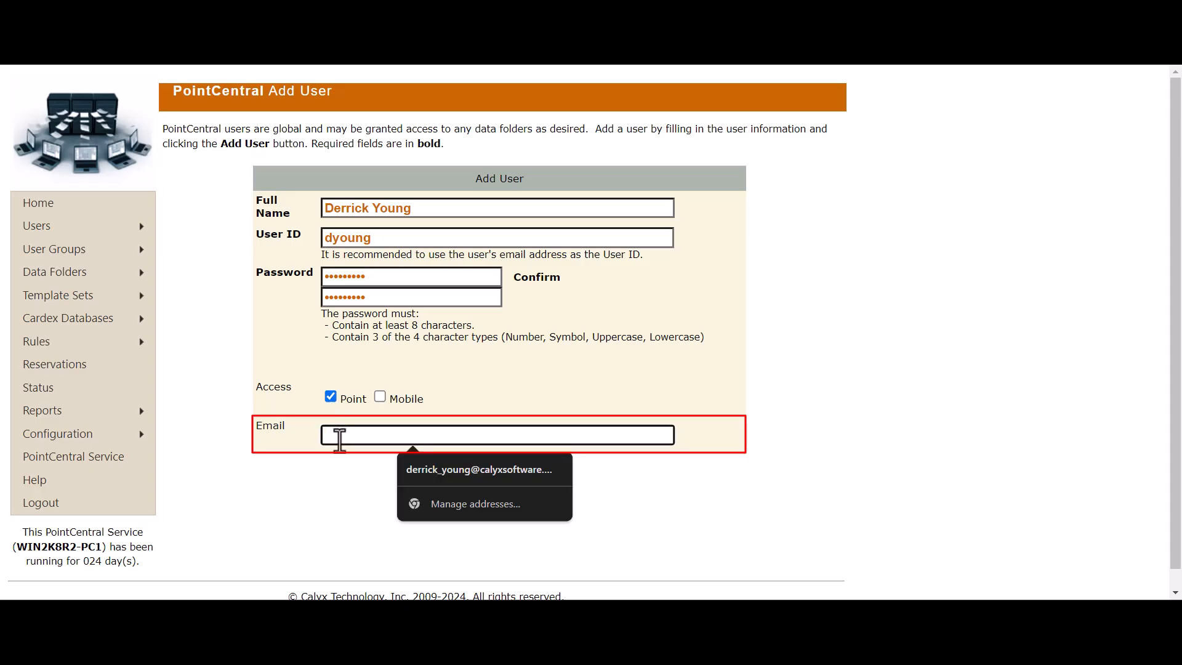
{"action": "left_click", "coordinate": [415, 467]}
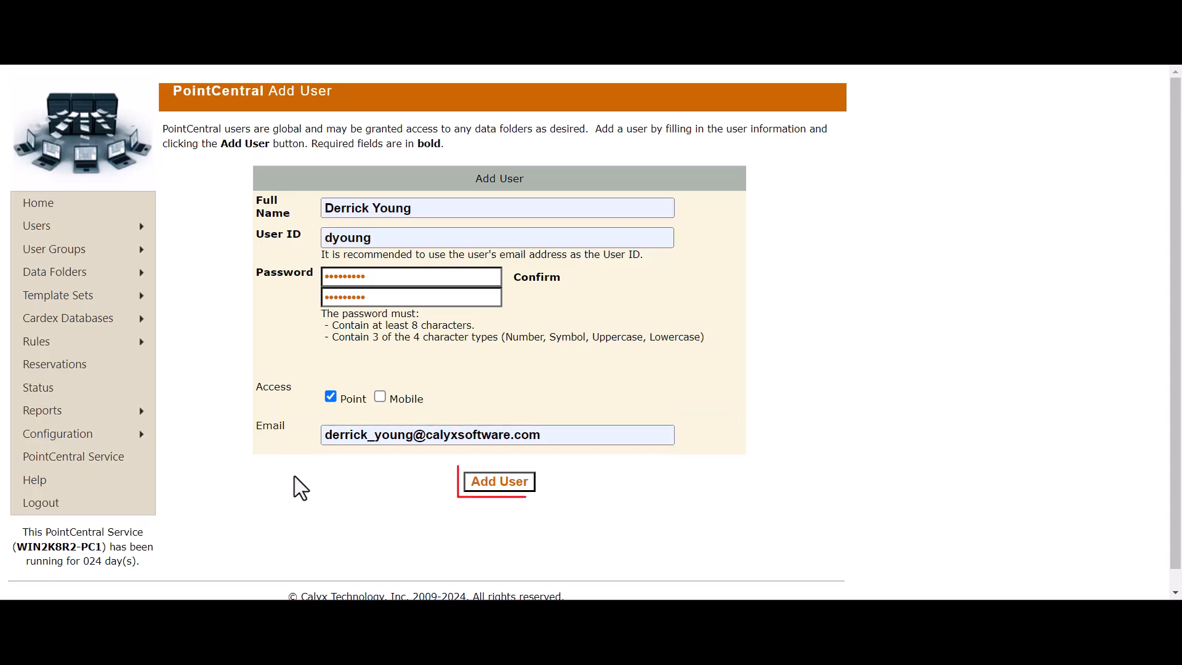
Step: Save the new user with Point access enabled and review the resulting Edit User page
{"action": "left_click", "coordinate": [489, 487]}
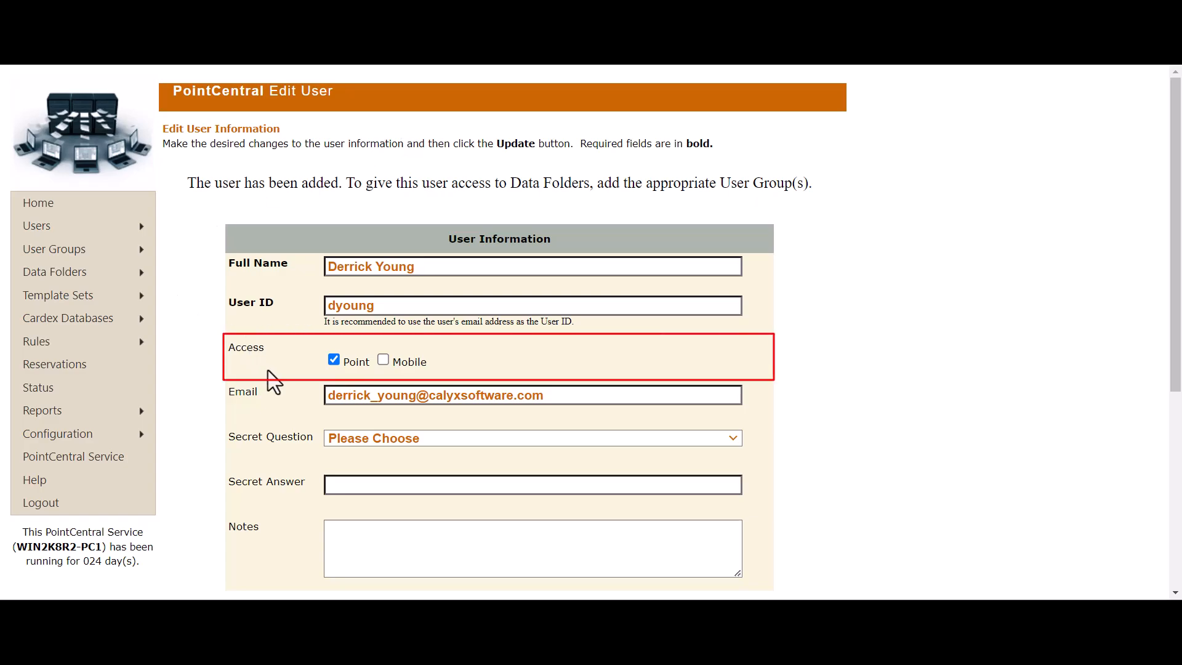
{"action": "left_click", "coordinate": [333, 360]}
{"action": "left_click", "coordinate": [333, 361]}
{"action": "scroll", "coordinate": [282, 321], "scroll_direction": "down", "scroll_amount": 2}
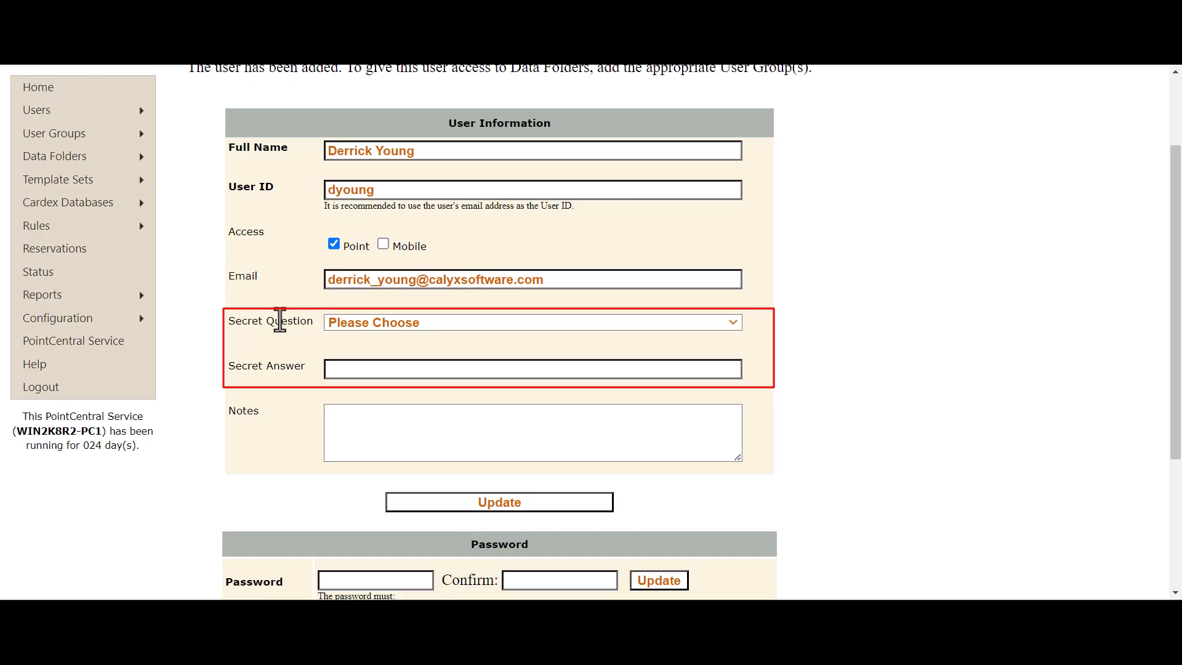
{"action": "scroll", "coordinate": [280, 320], "scroll_direction": "down", "scroll_amount": 2}
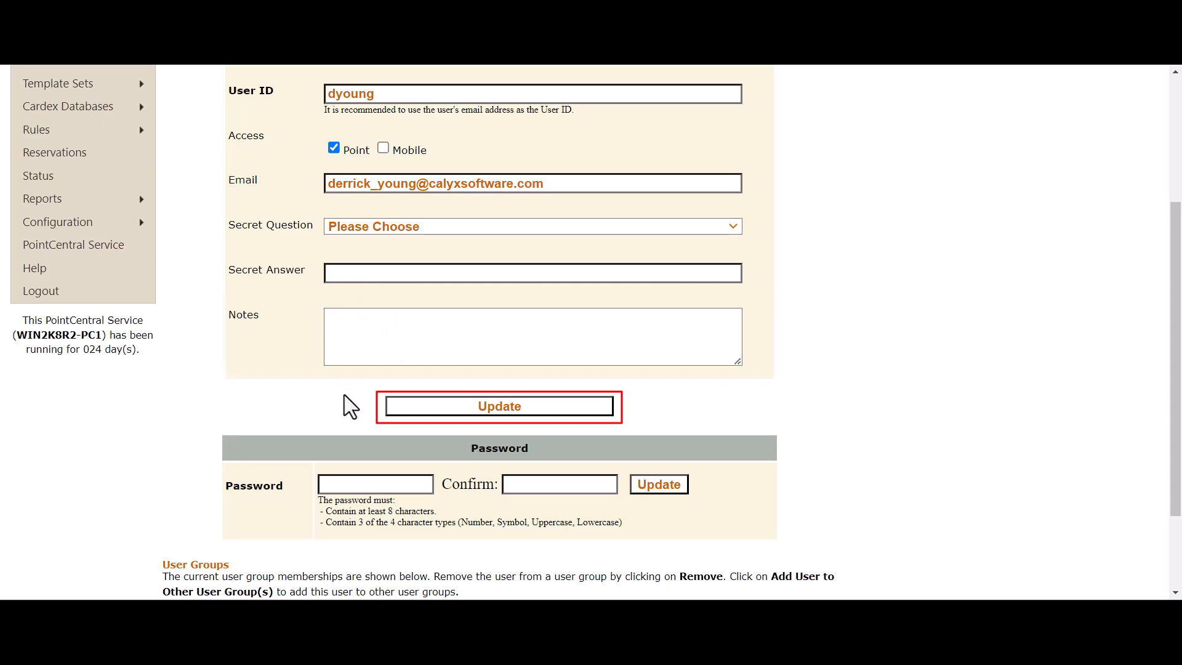
{"action": "scroll", "coordinate": [322, 372], "scroll_direction": "down", "scroll_amount": 1}
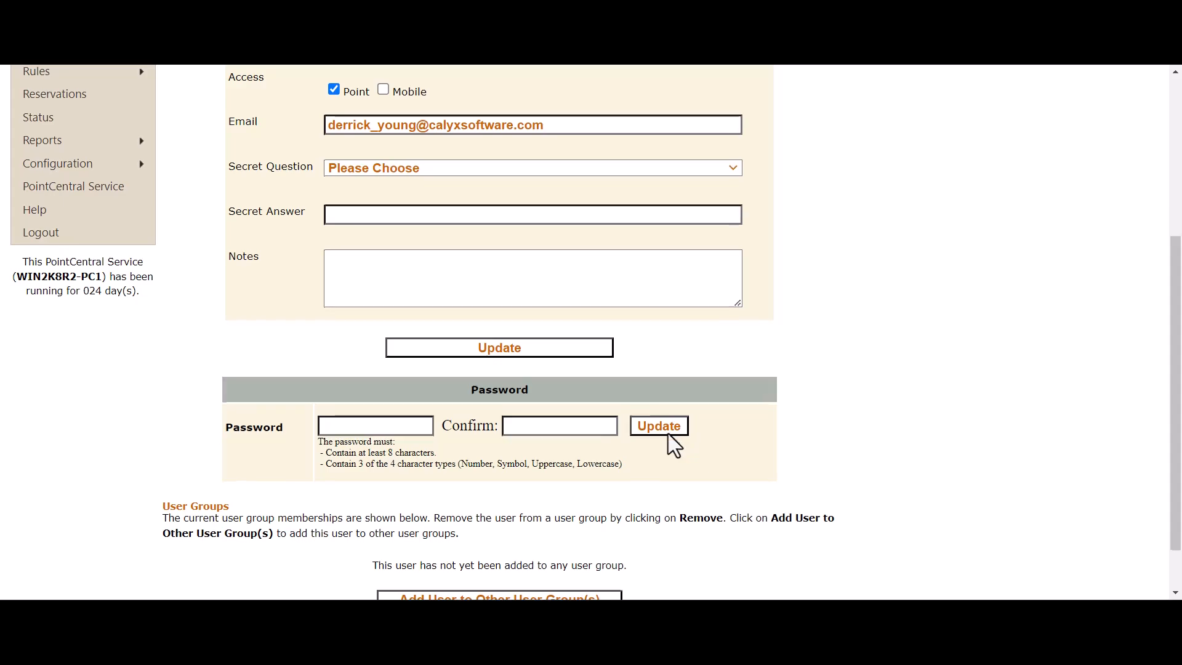
{"action": "scroll", "coordinate": [675, 437], "scroll_direction": "down", "scroll_amount": 1}
{"action": "scroll", "coordinate": [755, 435], "scroll_direction": "up", "scroll_amount": 5}
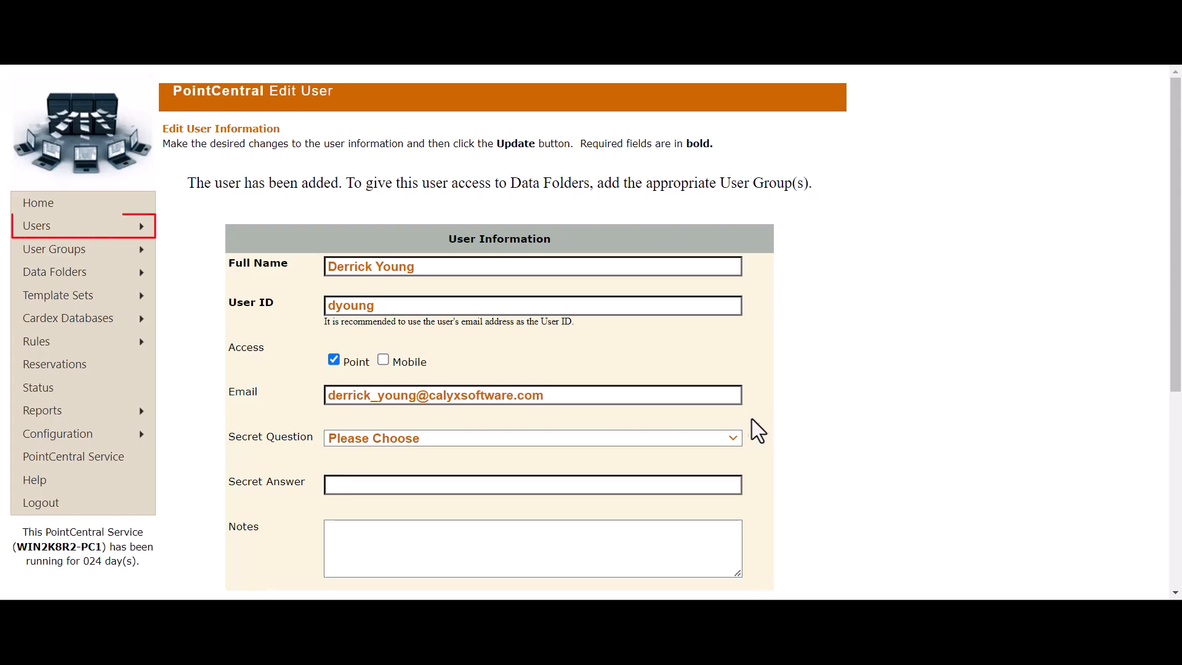
{"action": "mouse_move", "coordinate": [115, 231]}
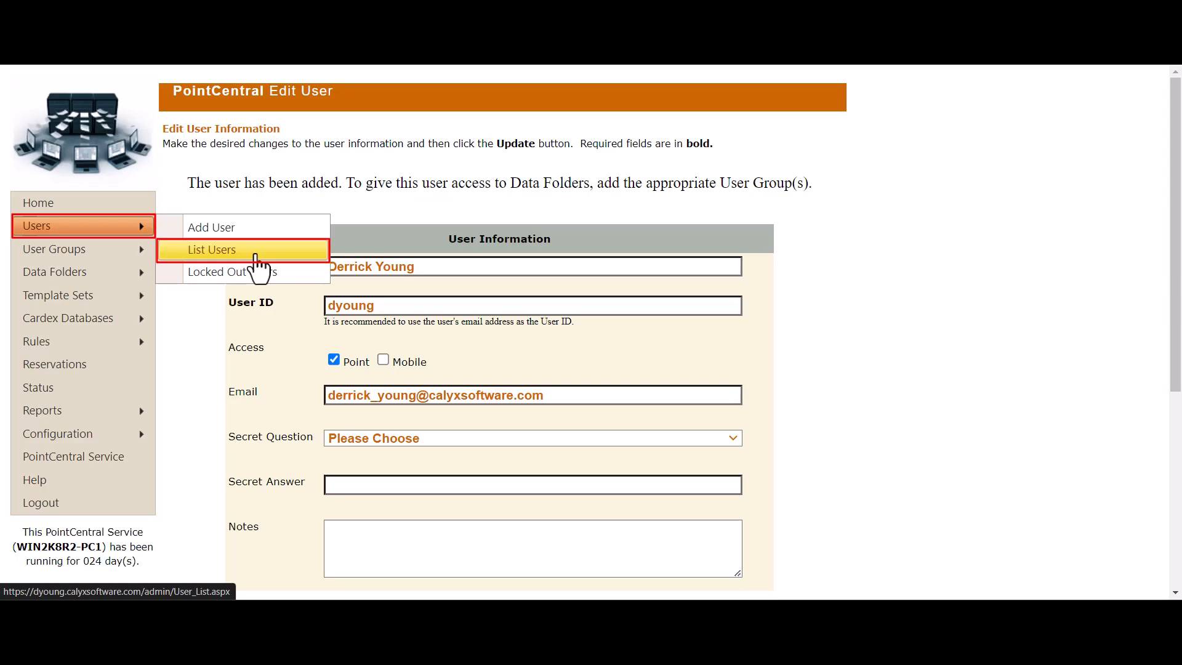
Step: Show the List Users page with all nine accounts, including the new user
{"action": "left_click", "coordinate": [290, 250]}
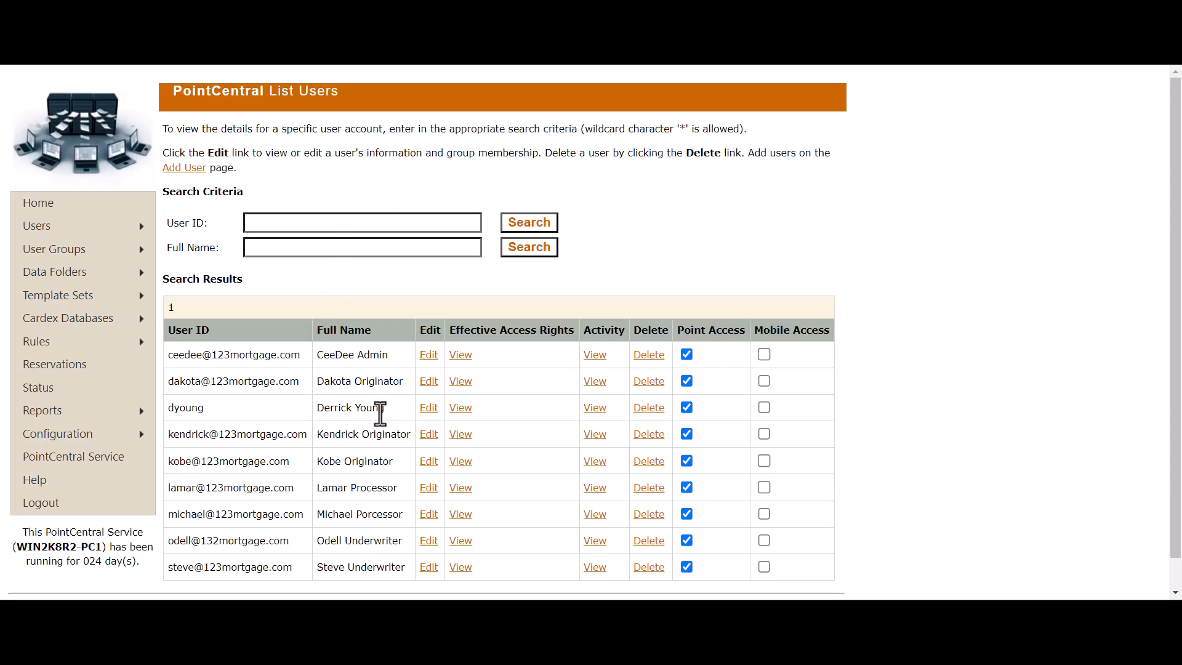
Step: Open the new user's Edit User page and look over its User ID, Secret Question and Password sections
{"action": "left_click", "coordinate": [430, 410]}
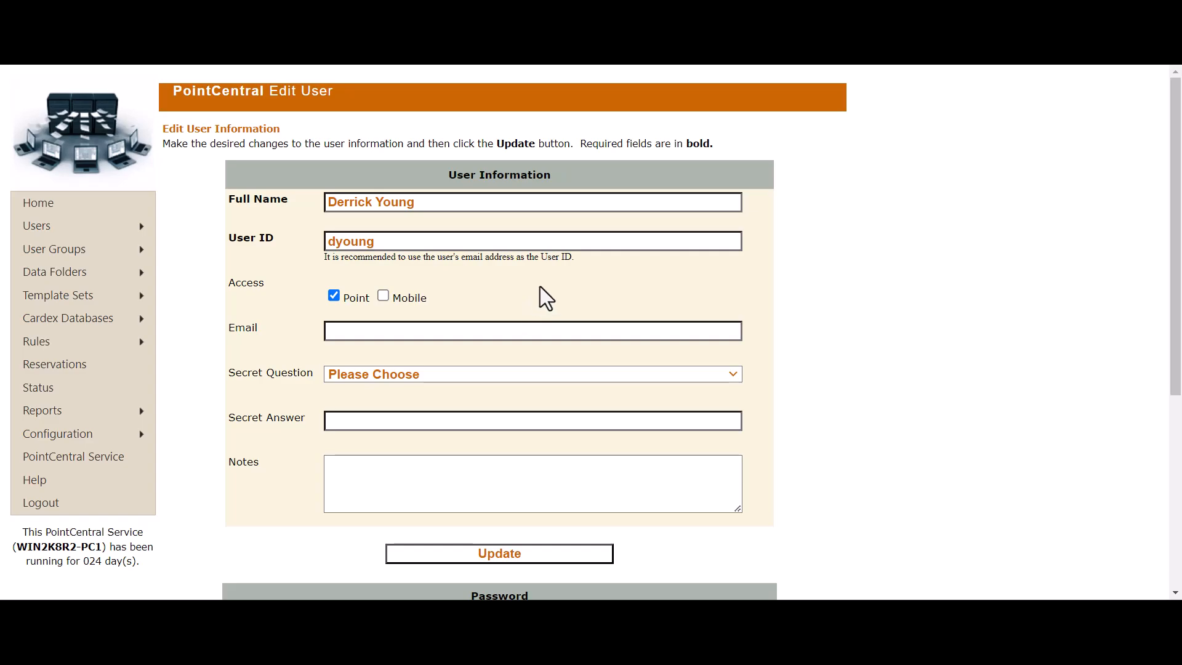
{"action": "left_click", "coordinate": [460, 242]}
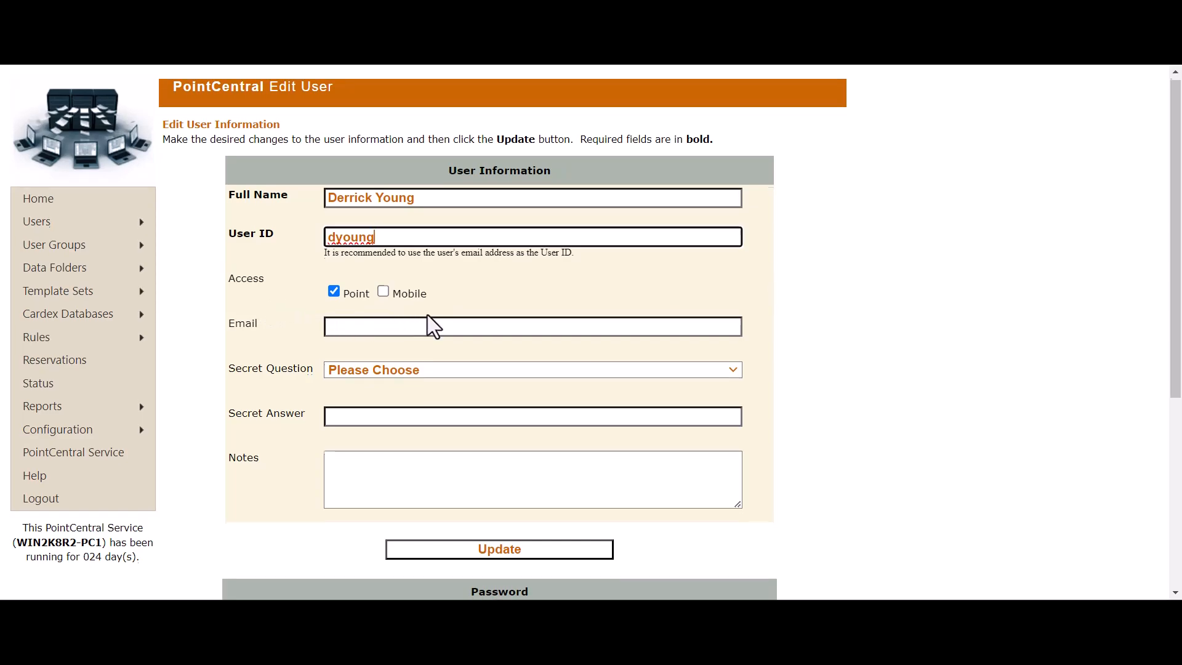
{"action": "scroll", "coordinate": [426, 323], "scroll_direction": "down", "scroll_amount": 1}
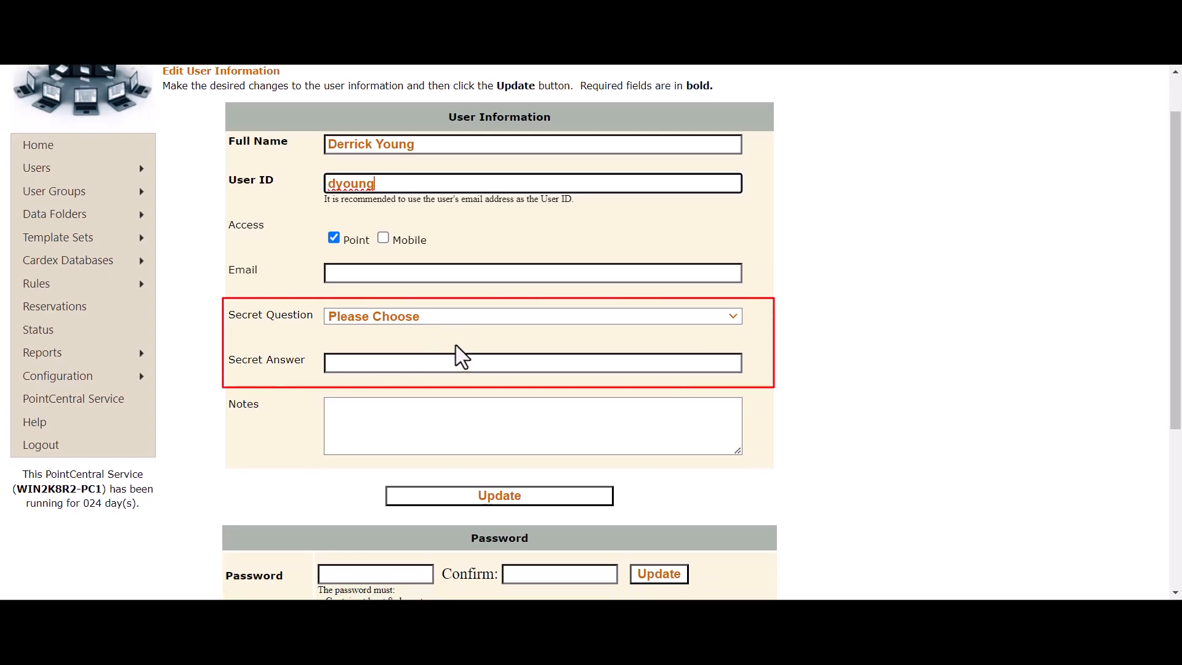
{"action": "scroll", "coordinate": [456, 346], "scroll_direction": "down", "scroll_amount": 3}
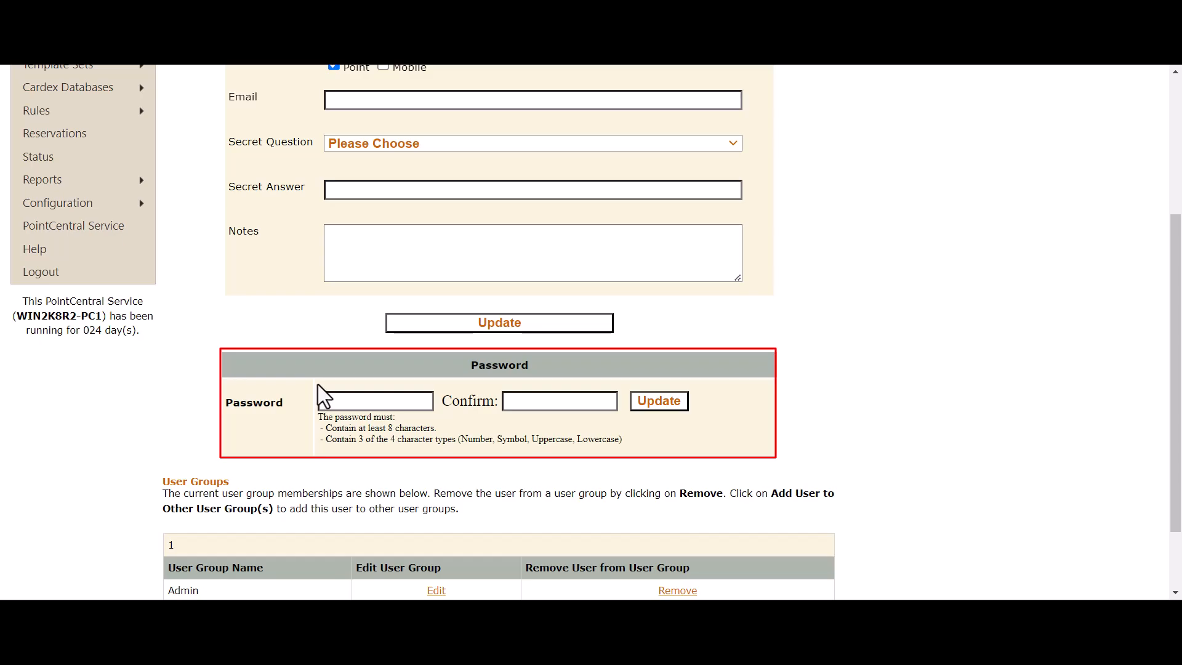
{"action": "scroll", "coordinate": [317, 387], "scroll_direction": "up", "scroll_amount": 4}
{"action": "left_click", "coordinate": [208, 246]}
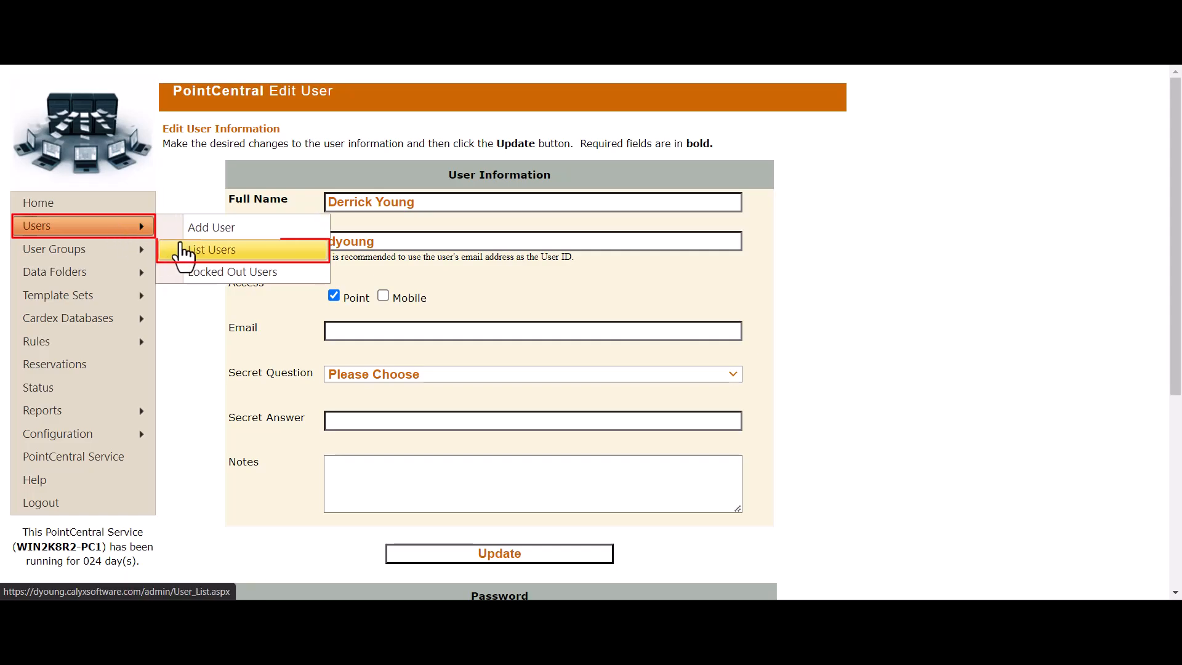
Step: From List Users, view the new user's activity log of logins, logouts and file openings
{"action": "left_click", "coordinate": [227, 258]}
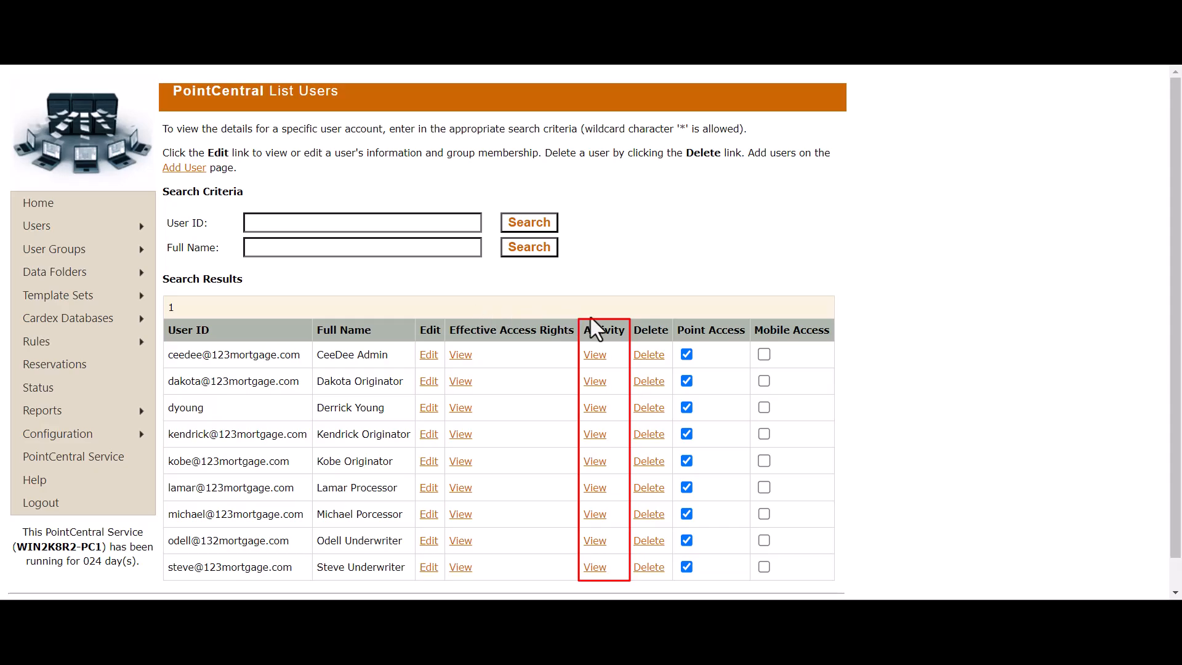
{"action": "left_click", "coordinate": [595, 409]}
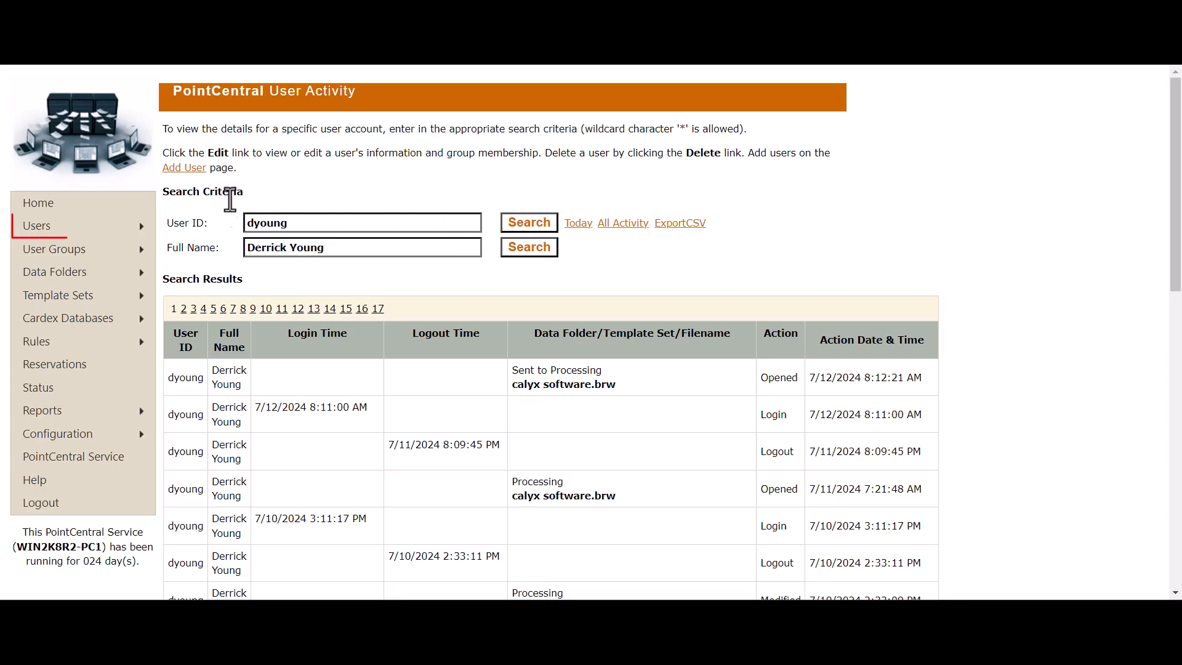
{"action": "mouse_move", "coordinate": [118, 239]}
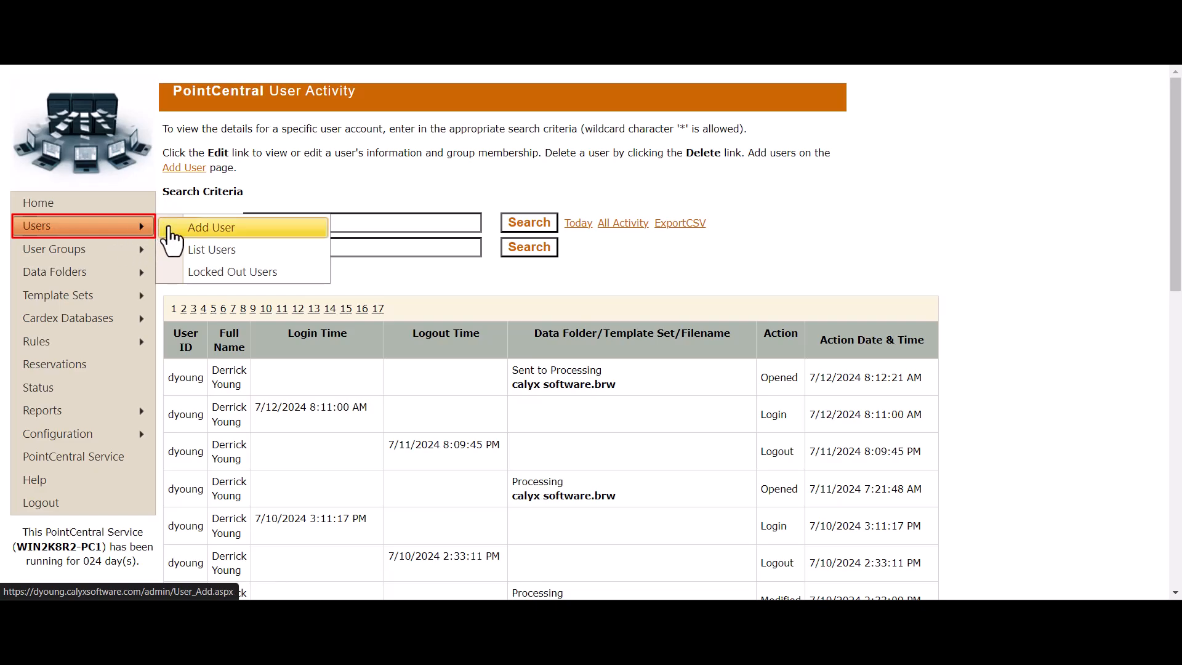
Step: From List Users, view the new user's effective access rights to the template set, Cardex, folders and rules
{"action": "left_click", "coordinate": [234, 254]}
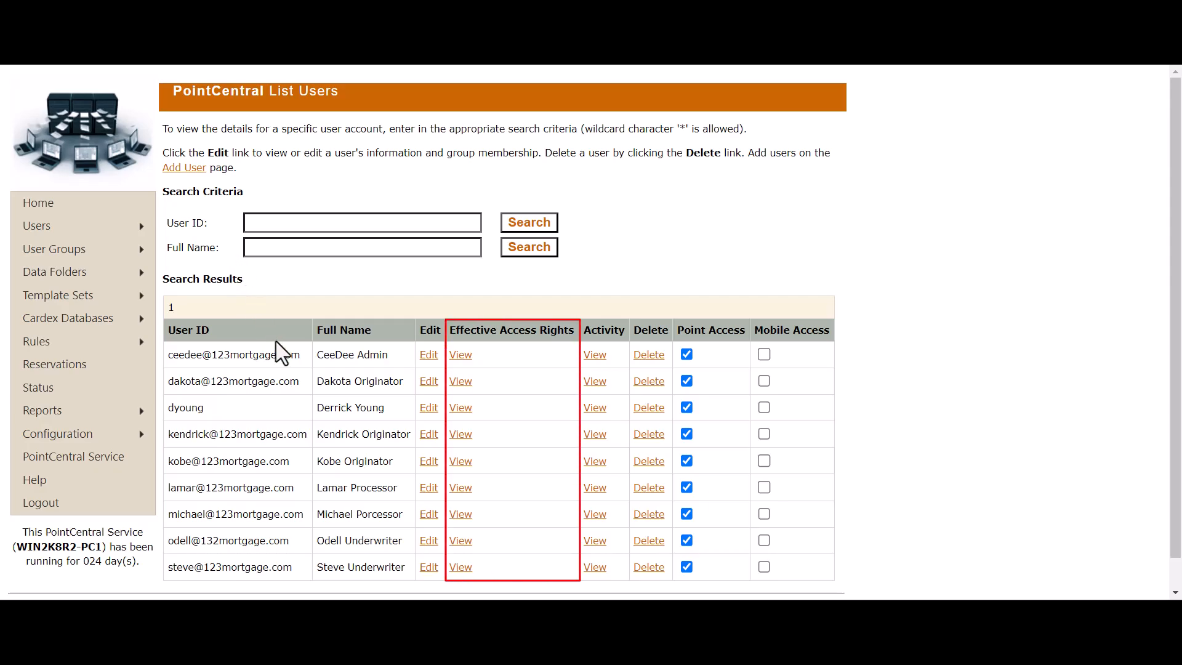
{"action": "left_click", "coordinate": [461, 410]}
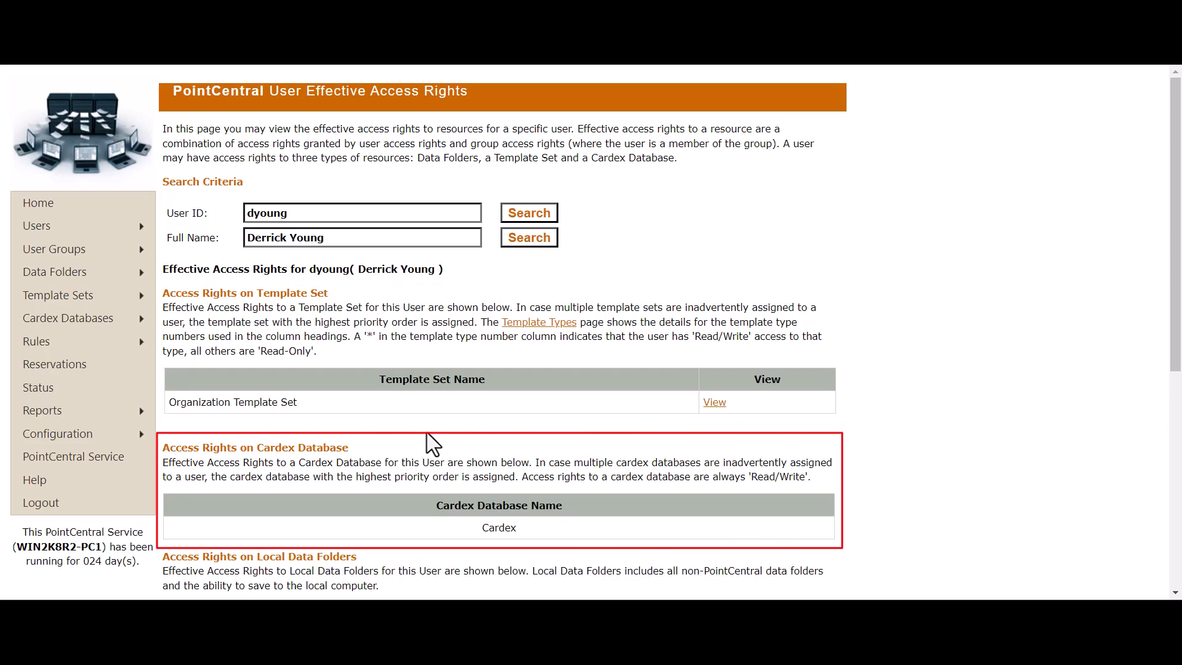
{"action": "scroll", "coordinate": [427, 434], "scroll_direction": "down", "scroll_amount": 3}
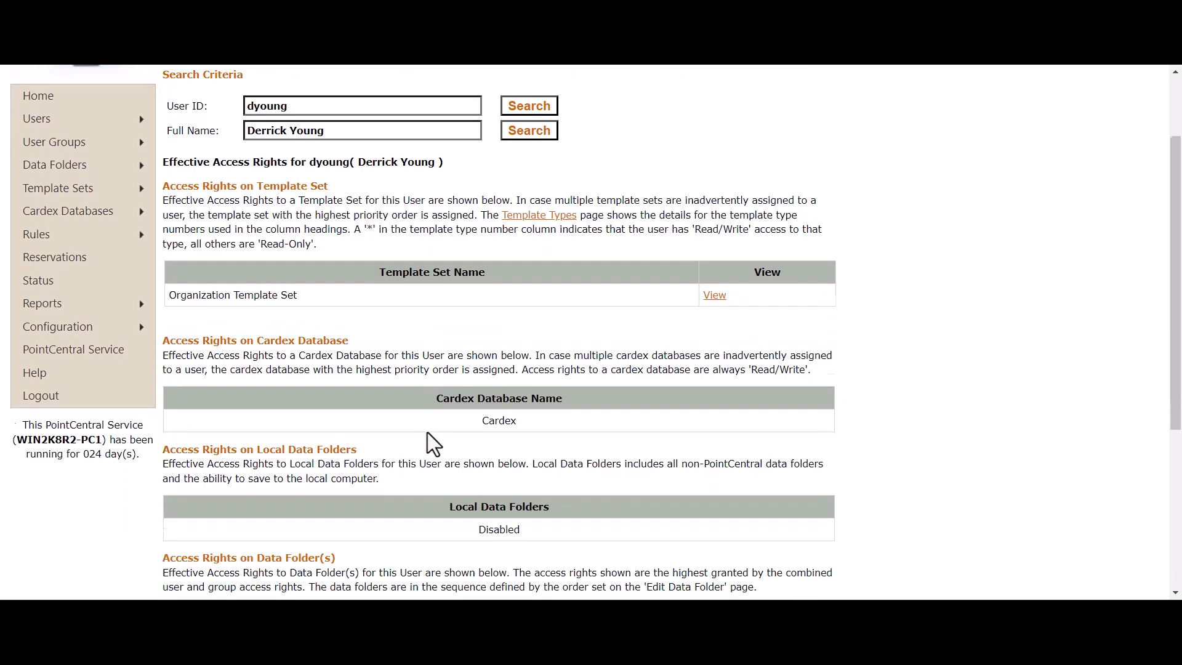
{"action": "scroll", "coordinate": [427, 433], "scroll_direction": "down", "scroll_amount": 3}
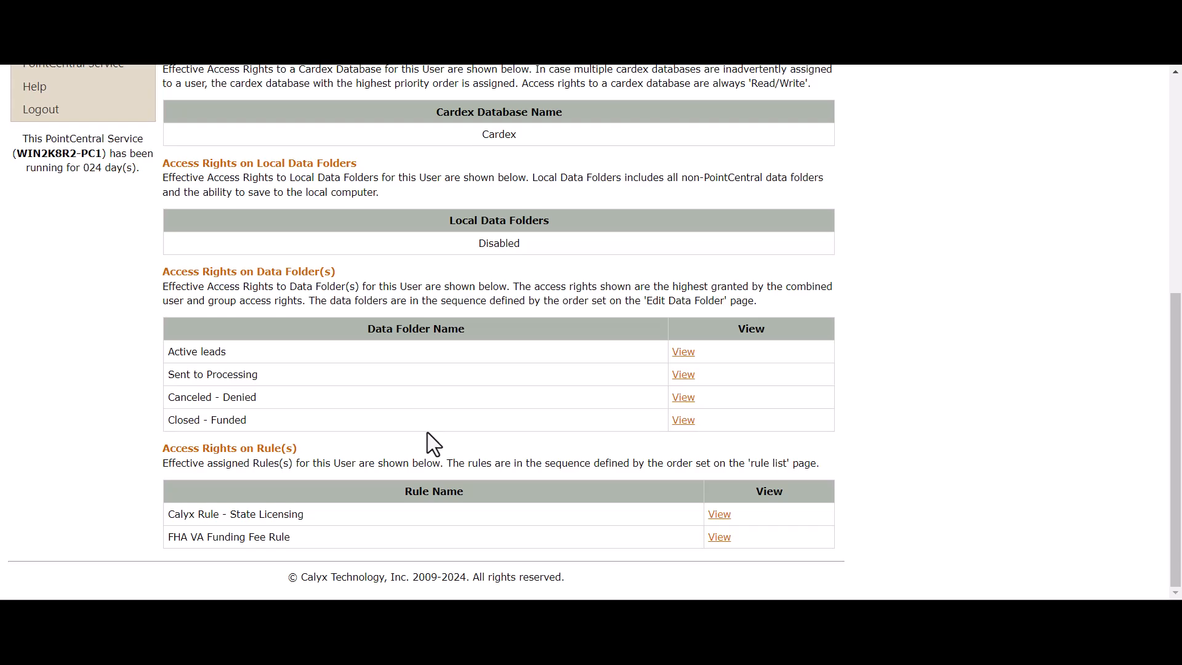
{"action": "scroll", "coordinate": [427, 434], "scroll_direction": "up", "scroll_amount": 6}
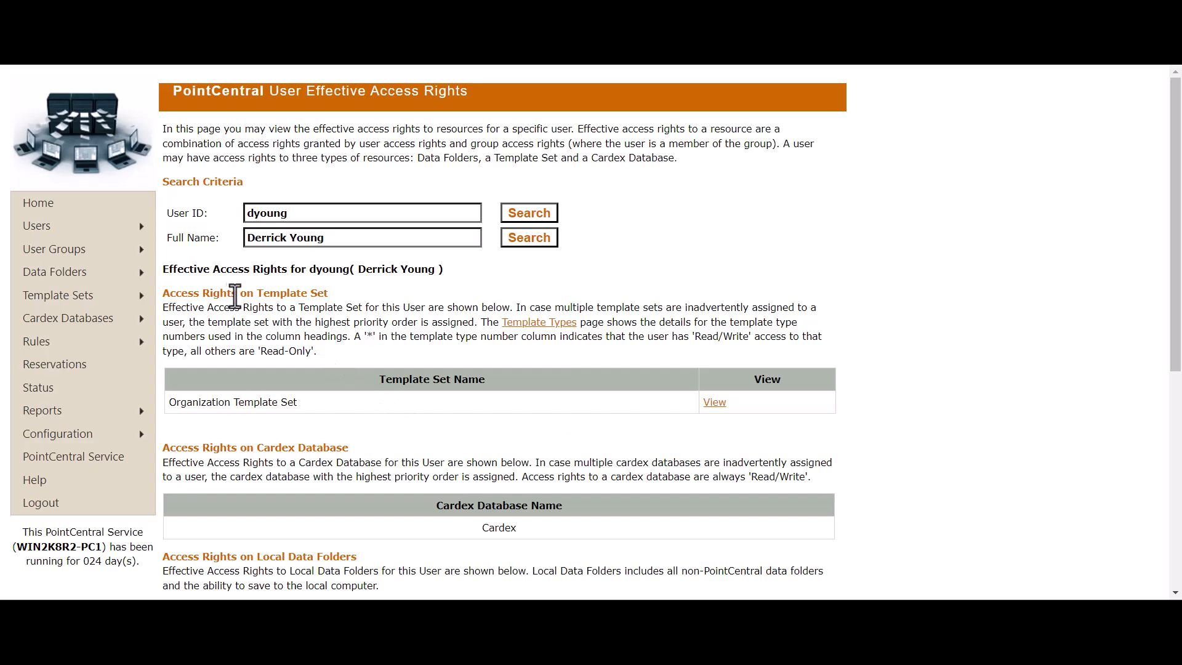
{"action": "mouse_move", "coordinate": [138, 228]}
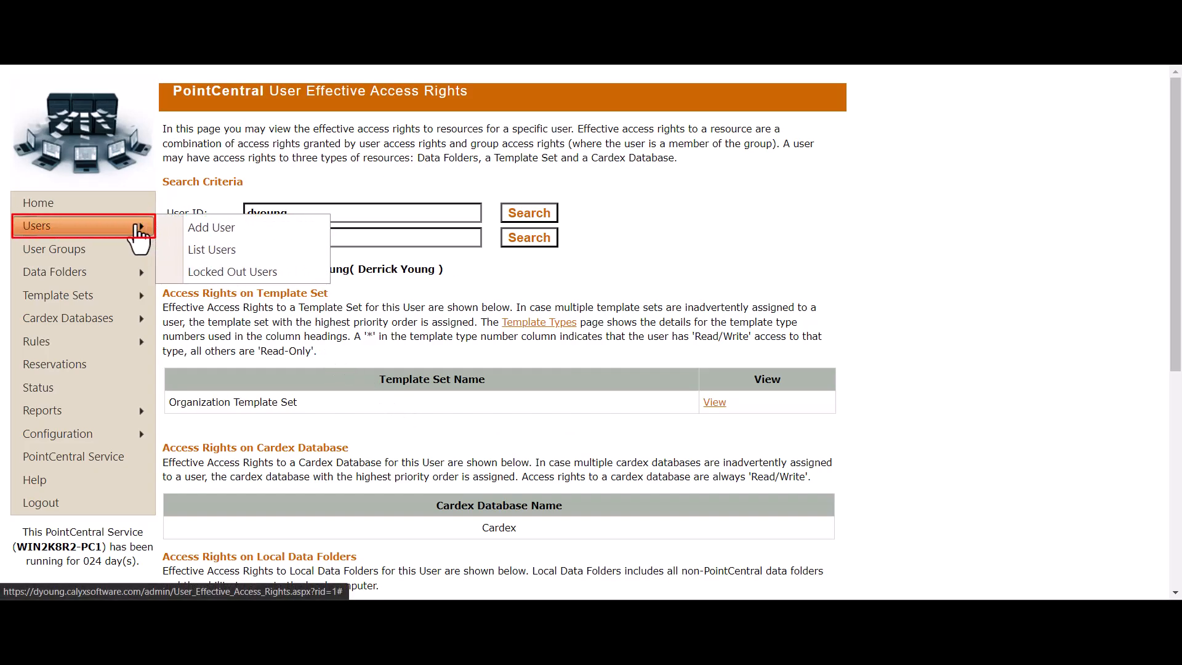
Step: Open the Locked Out Users page, which shows no users locked out
{"action": "left_click", "coordinate": [192, 271]}
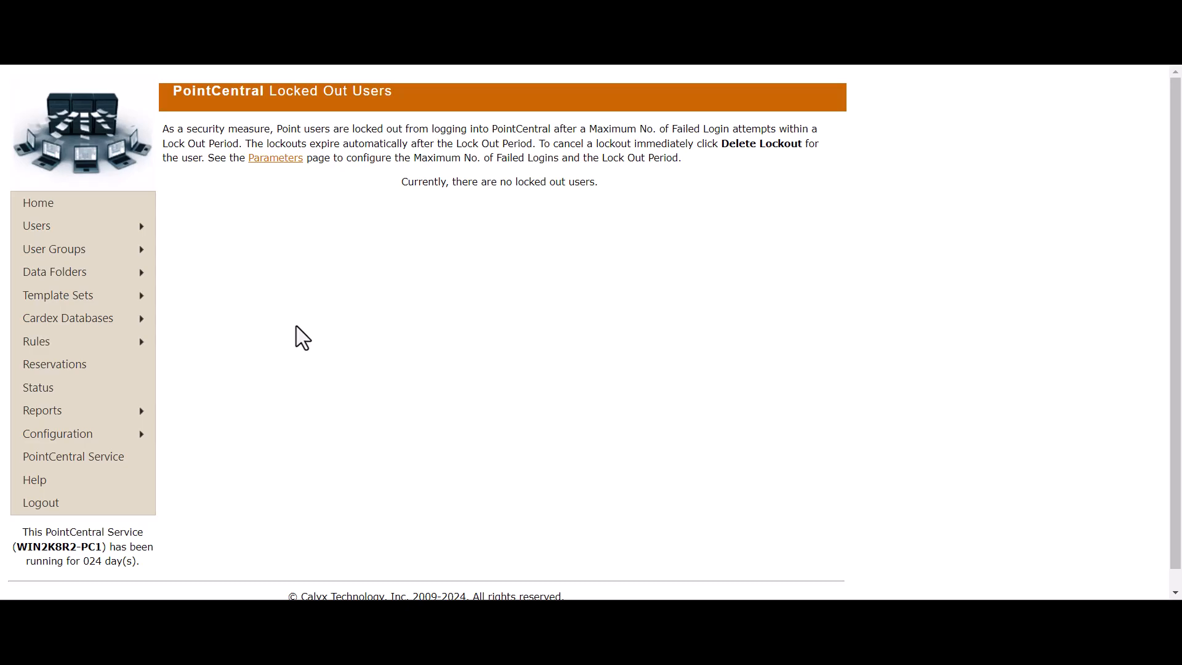
{"action": "mouse_move", "coordinate": [140, 230]}
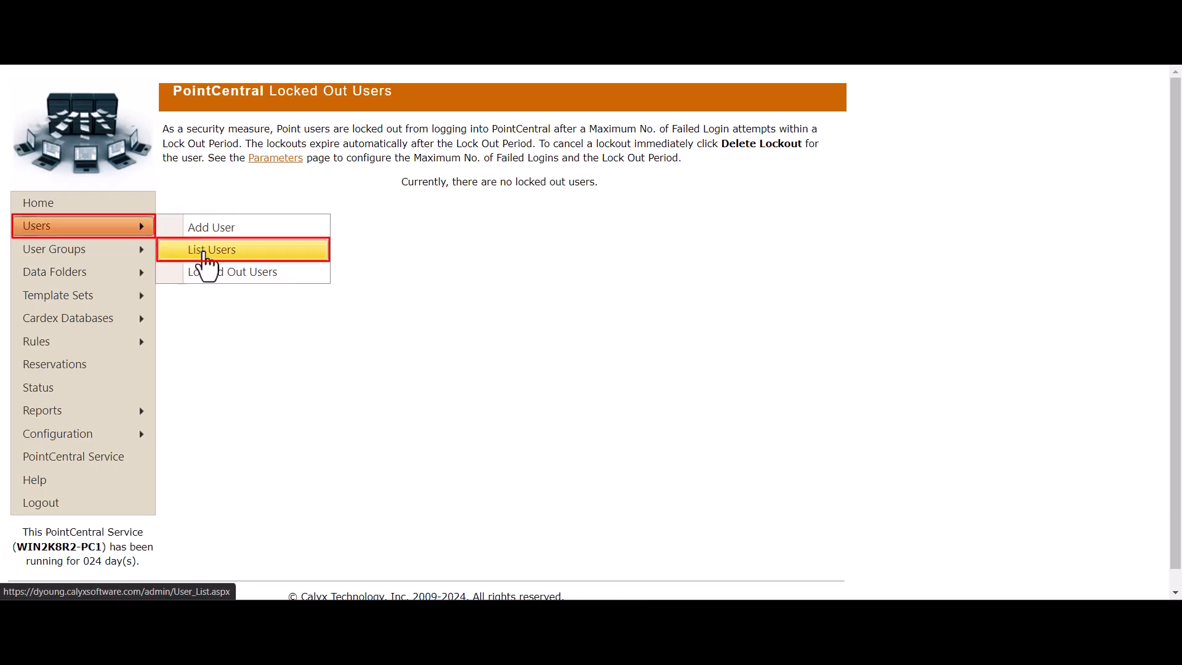
Step: Reopen the new user's Edit User page from List Users and scroll to the Password reset section
{"action": "left_click", "coordinate": [200, 251]}
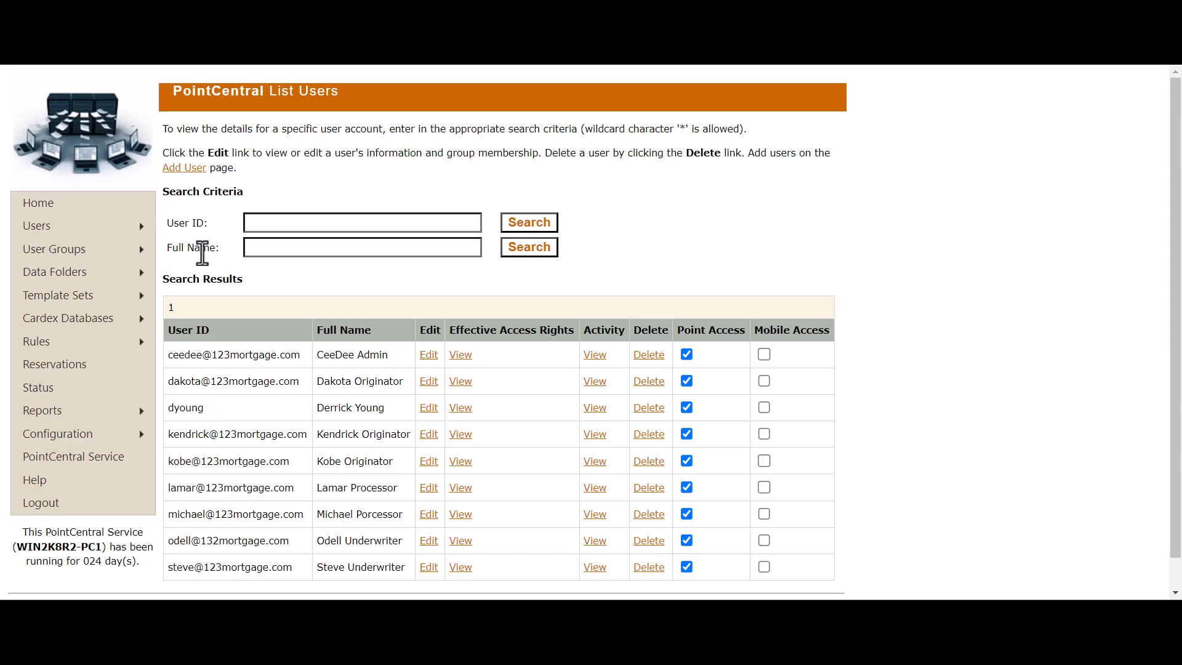
{"action": "left_click", "coordinate": [431, 409]}
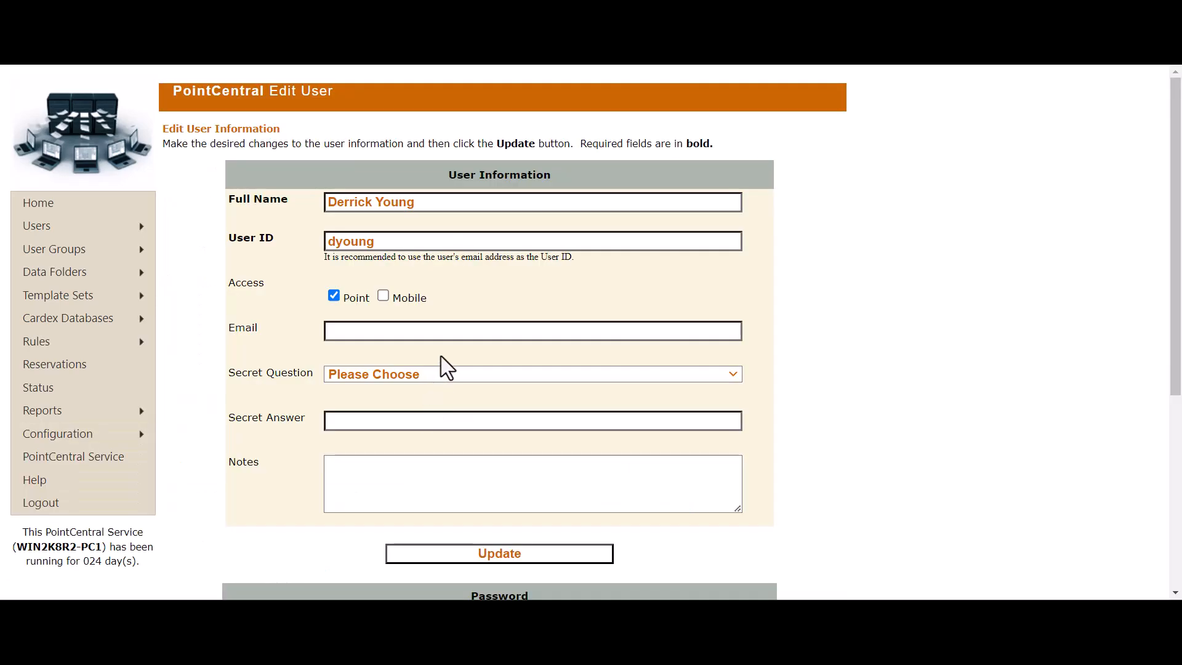
{"action": "scroll", "coordinate": [441, 357], "scroll_direction": "down", "scroll_amount": 2}
{"action": "scroll", "coordinate": [440, 357], "scroll_direction": "down", "scroll_amount": 3}
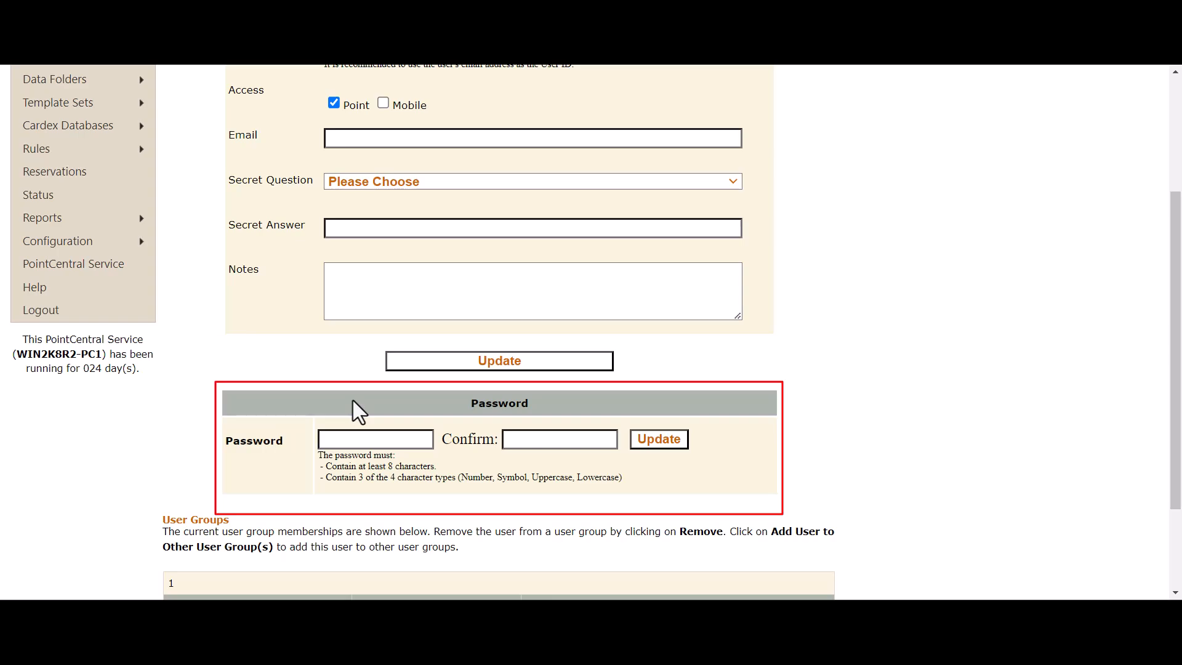
{"action": "scroll", "coordinate": [353, 401], "scroll_direction": "up", "scroll_amount": 1}
{"action": "scroll", "coordinate": [352, 400], "scroll_direction": "up", "scroll_amount": 3}
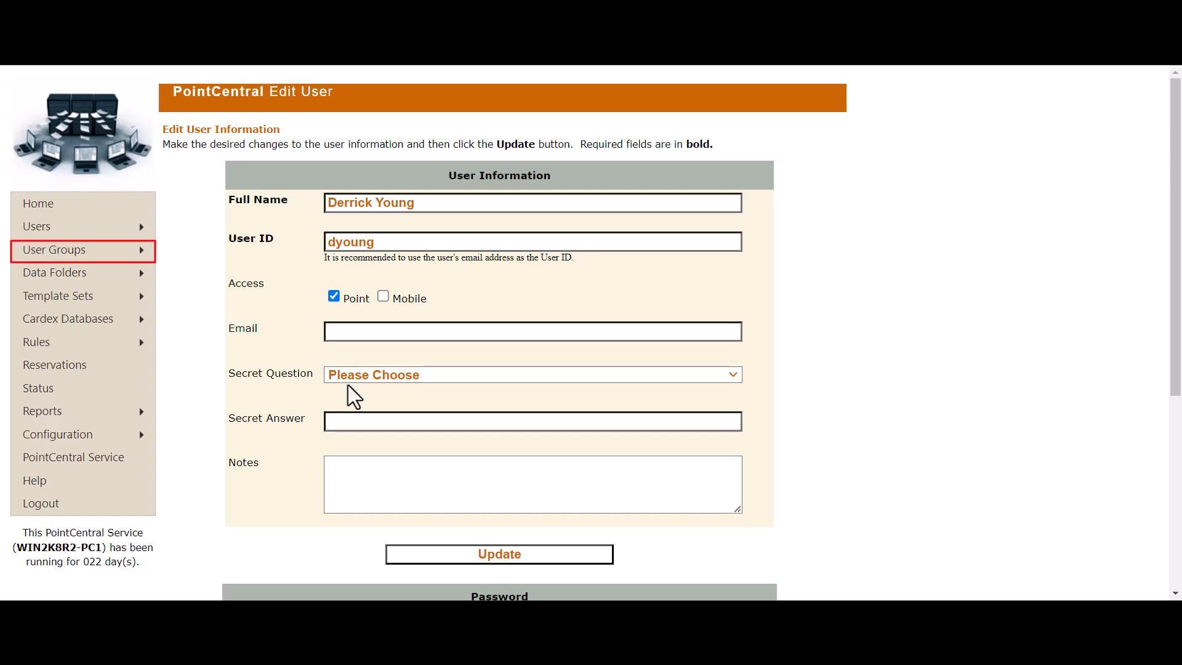
{"action": "mouse_move", "coordinate": [128, 262]}
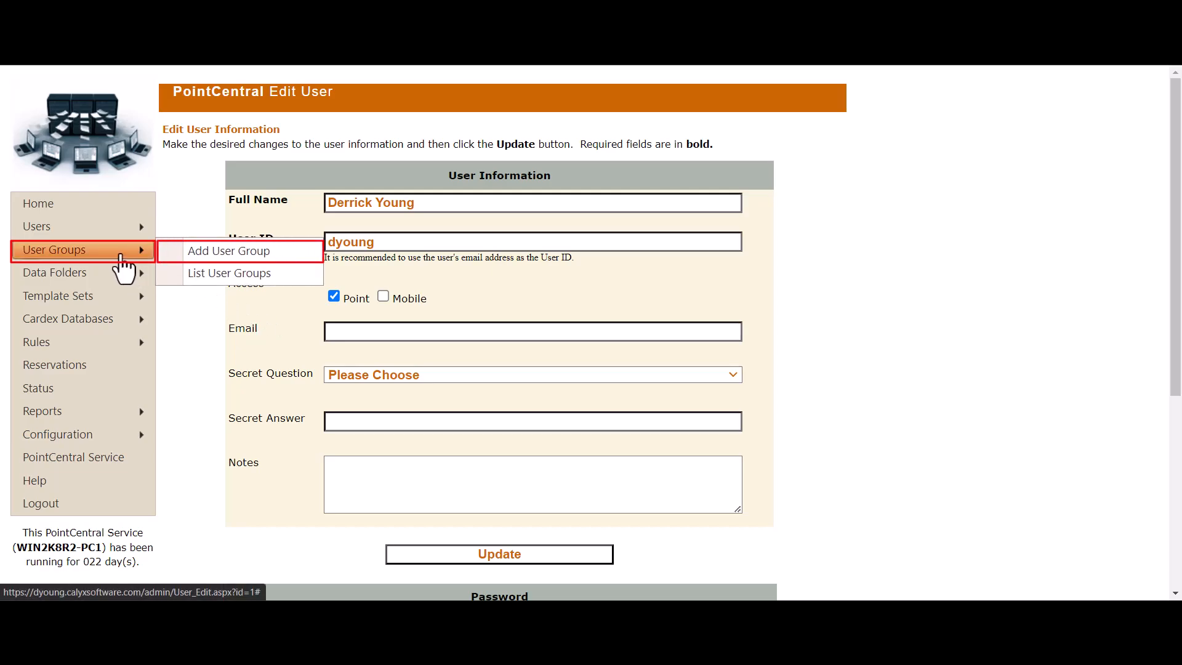
Step: Begin a new user group and name it 'Secondary Admin' using the autocomplete suggestion
{"action": "left_click", "coordinate": [181, 250]}
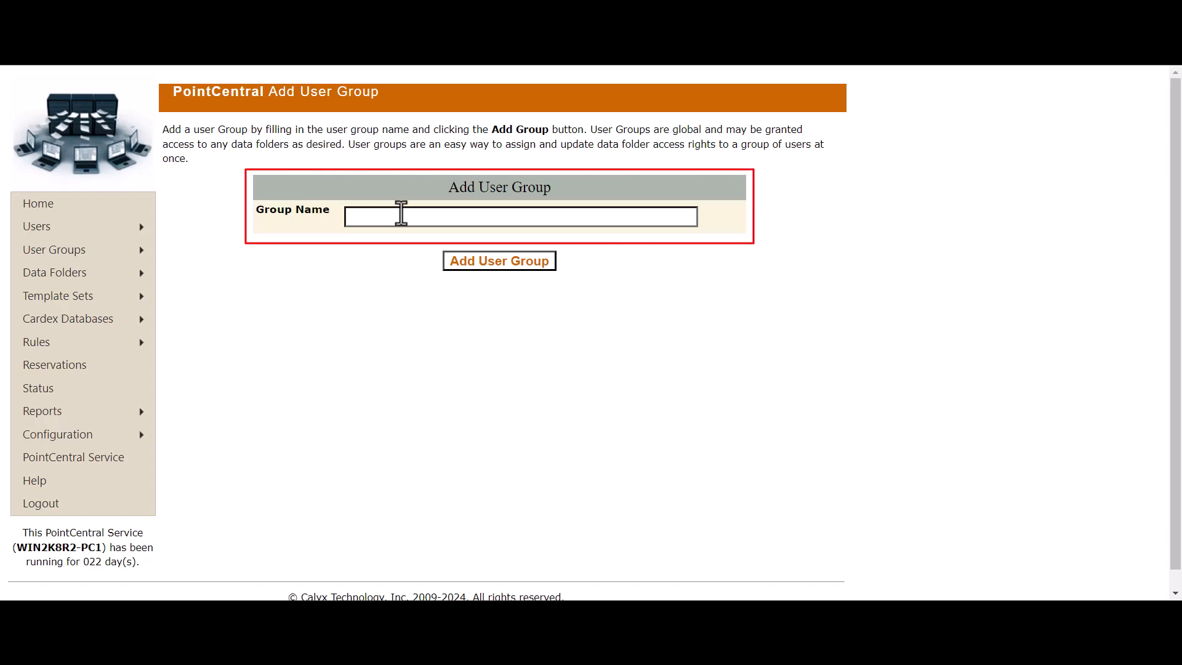
{"action": "left_click", "coordinate": [427, 217]}
{"action": "type", "text": "Secondary Admin"}
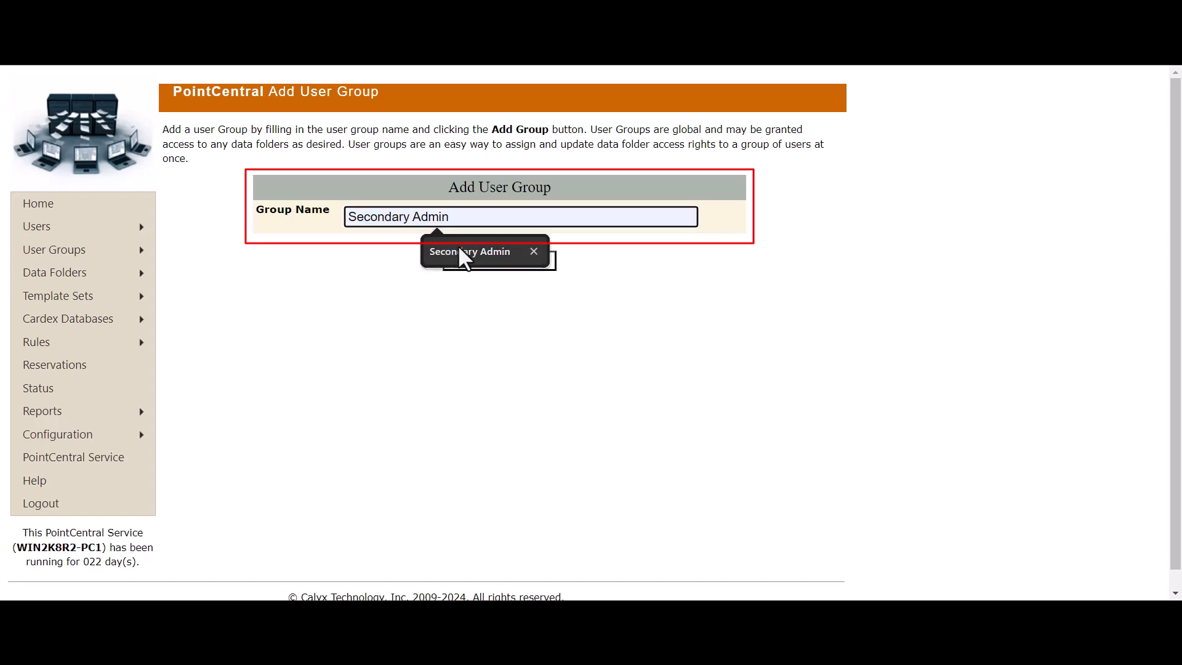
{"action": "left_click", "coordinate": [460, 249]}
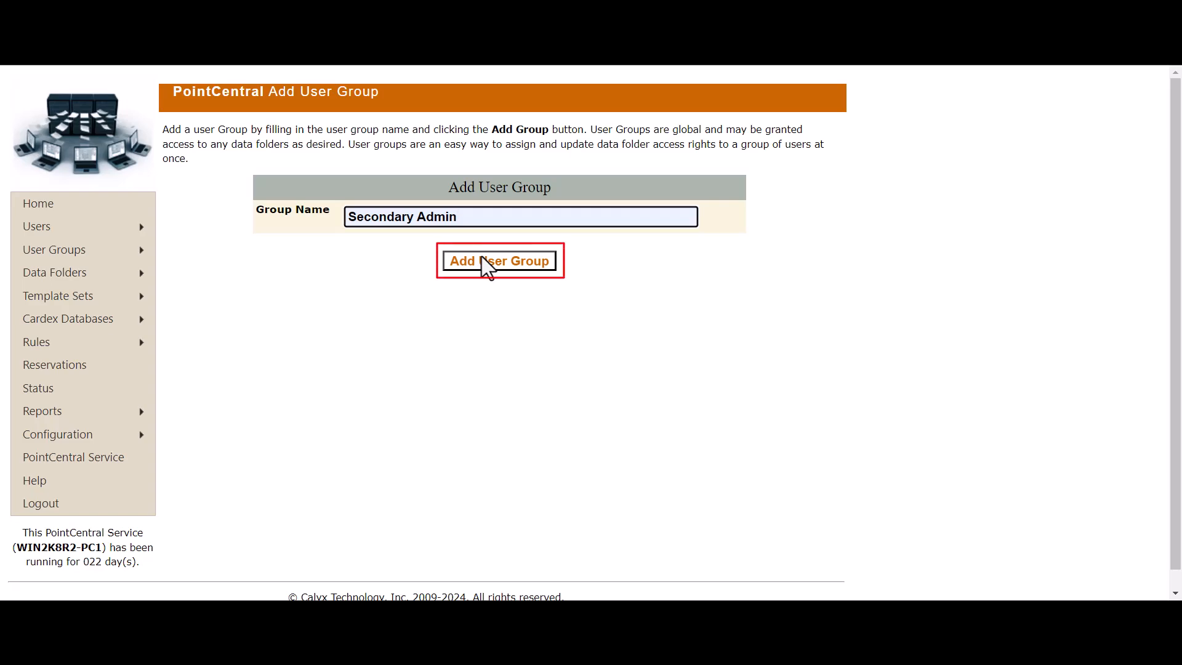
Step: Save the new Secondary Admin user group, which has no members yet
{"action": "left_click", "coordinate": [500, 266]}
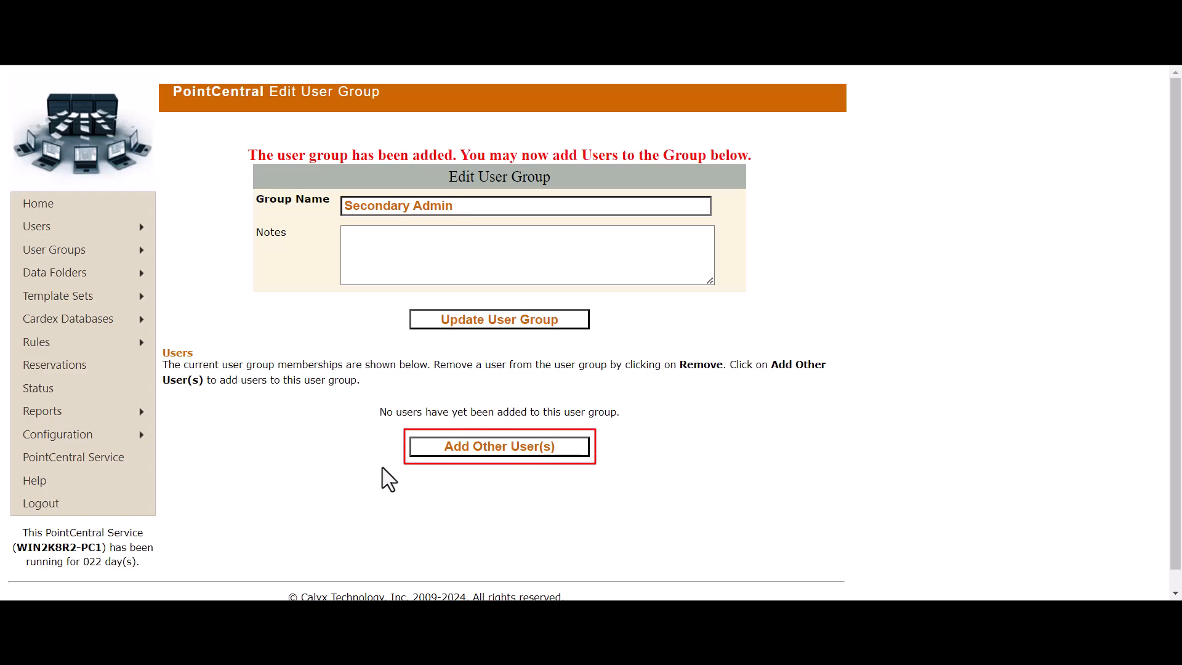
Step: Add the admin user and one other user as members of Secondary Admin
{"action": "left_click", "coordinate": [435, 454]}
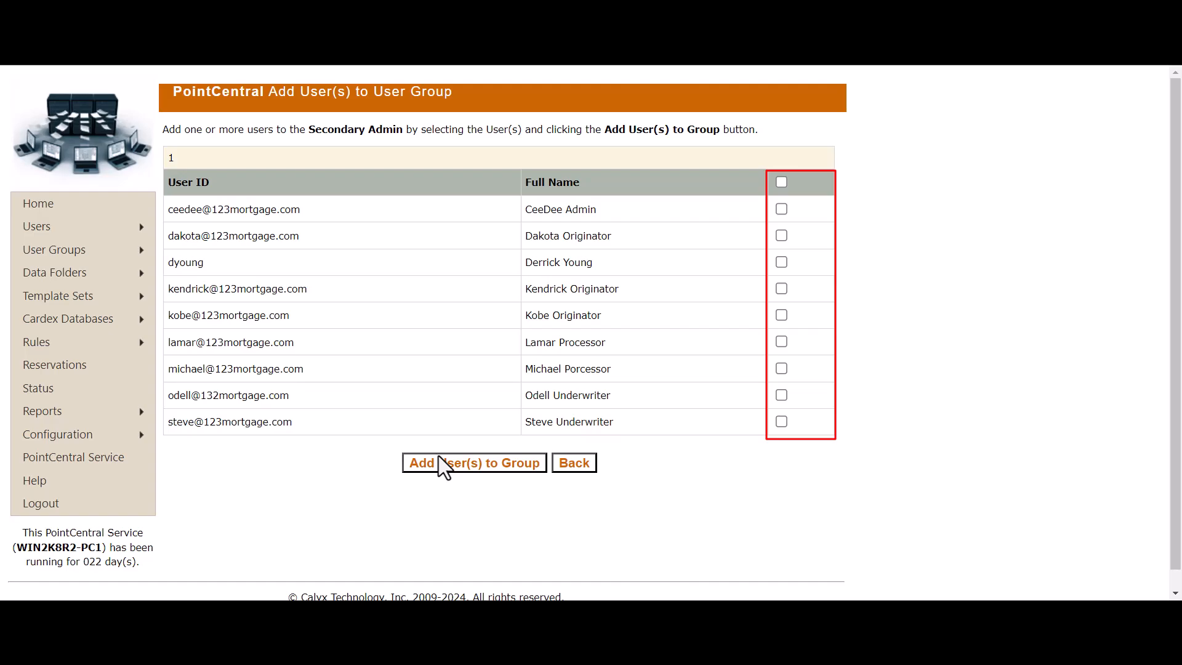
{"action": "left_click", "coordinate": [781, 210]}
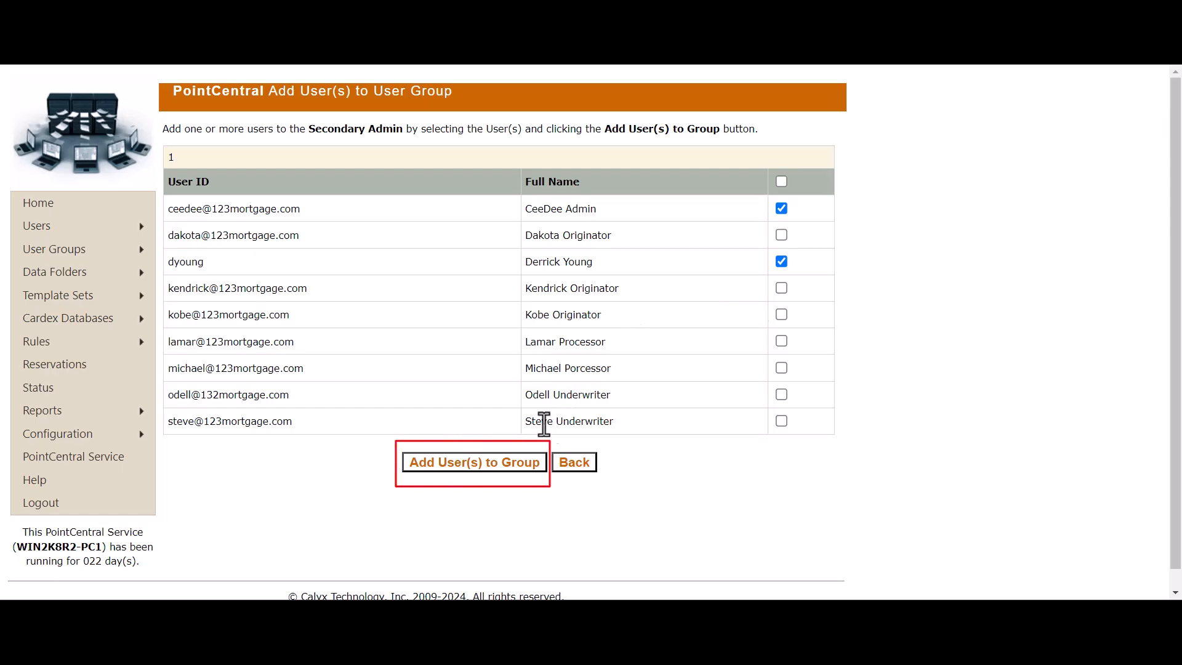
{"action": "left_click", "coordinate": [519, 468]}
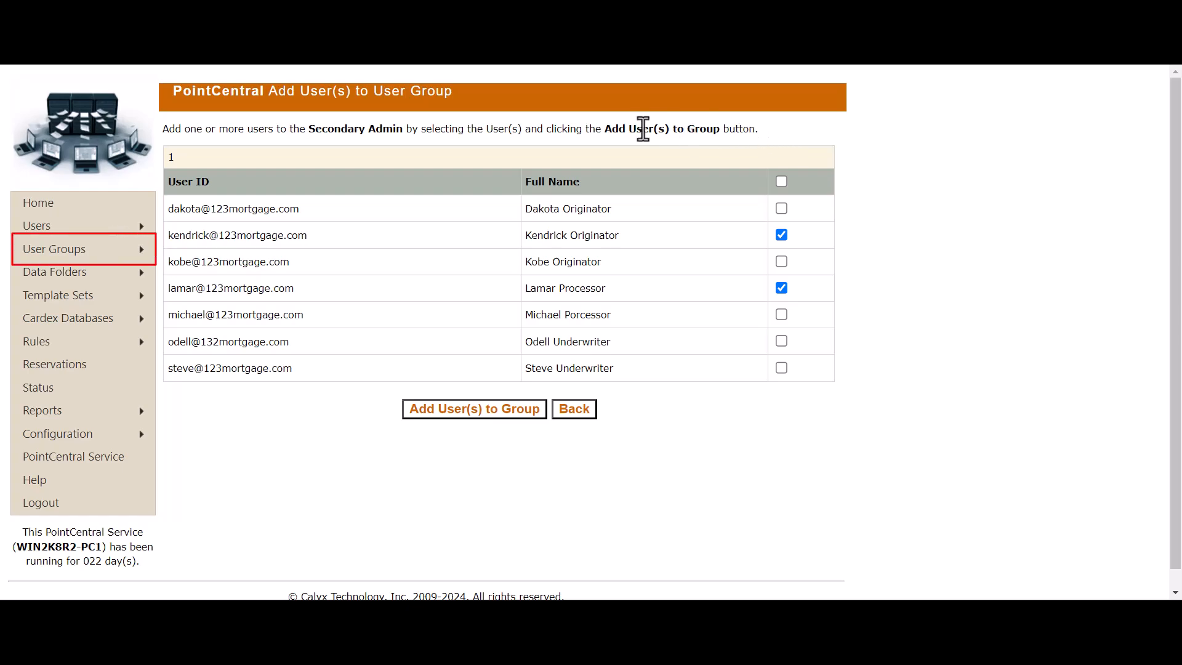
{"action": "mouse_move", "coordinate": [113, 257]}
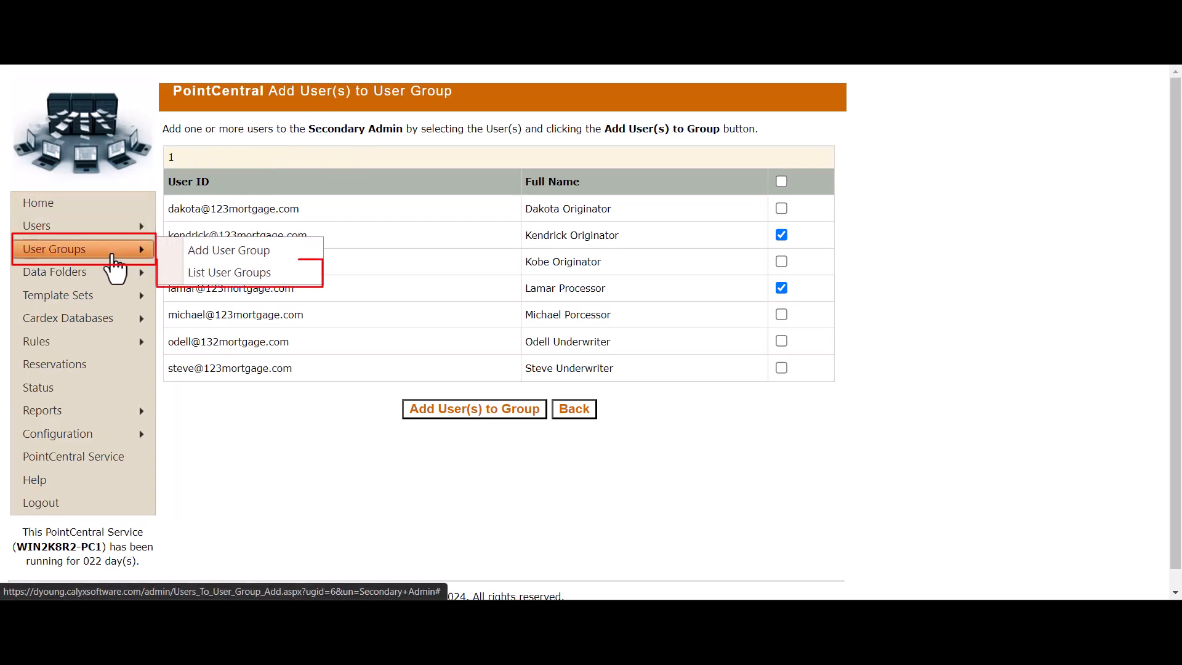
Step: From the List User Groups page, open Loan Originator for editing
{"action": "left_click", "coordinate": [211, 274]}
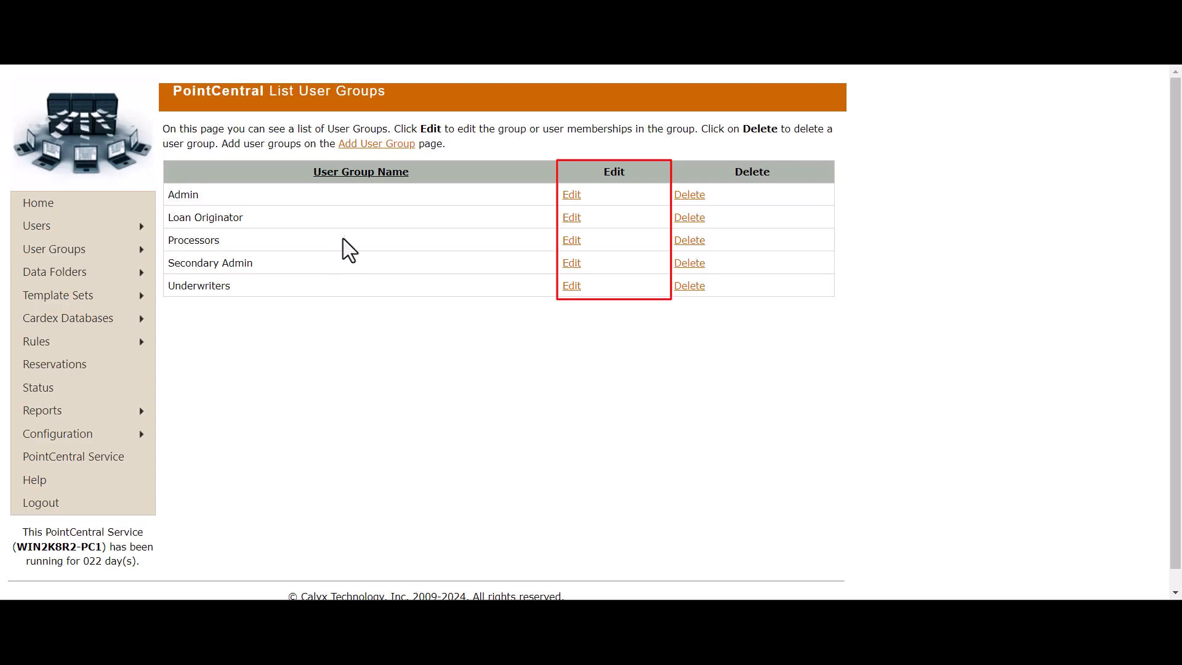
{"action": "left_click", "coordinate": [571, 218]}
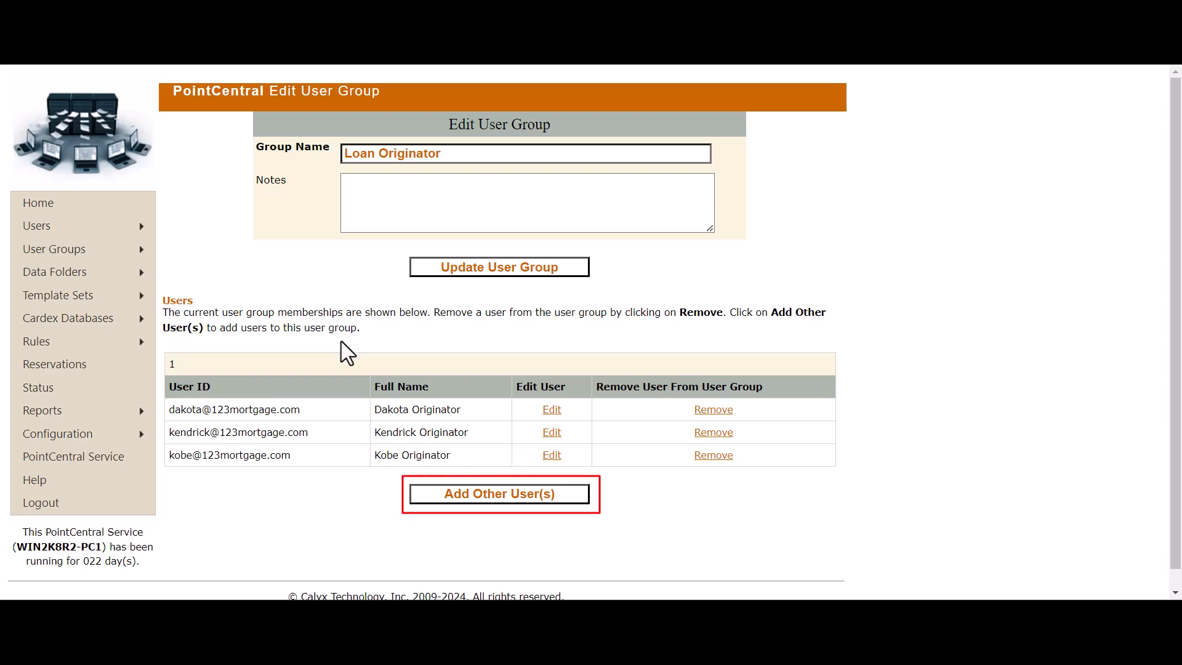
Step: Add one more user to the Loan Originator group's members
{"action": "left_click", "coordinate": [446, 499]}
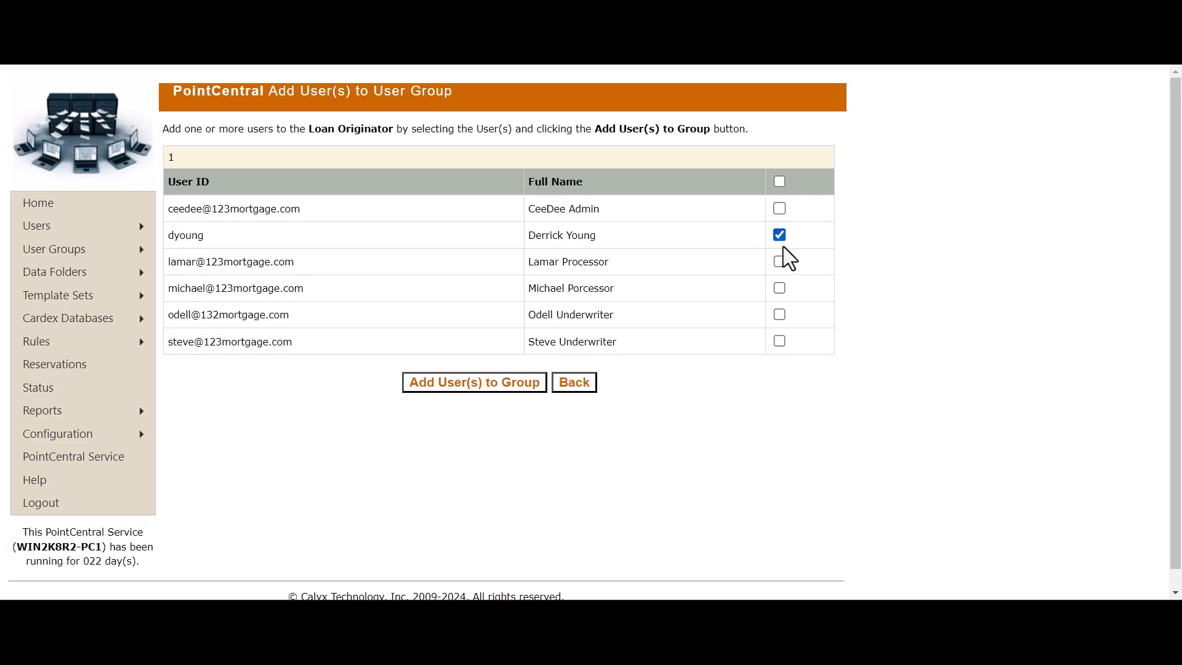
{"action": "left_click", "coordinate": [517, 382]}
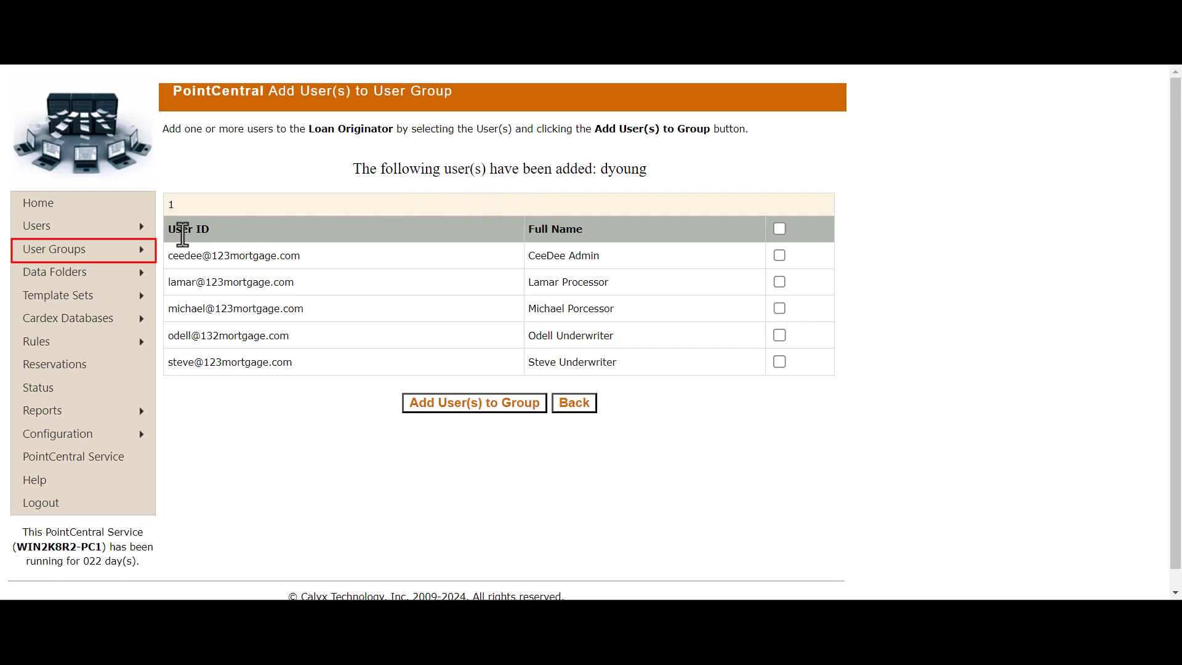
{"action": "mouse_move", "coordinate": [132, 251]}
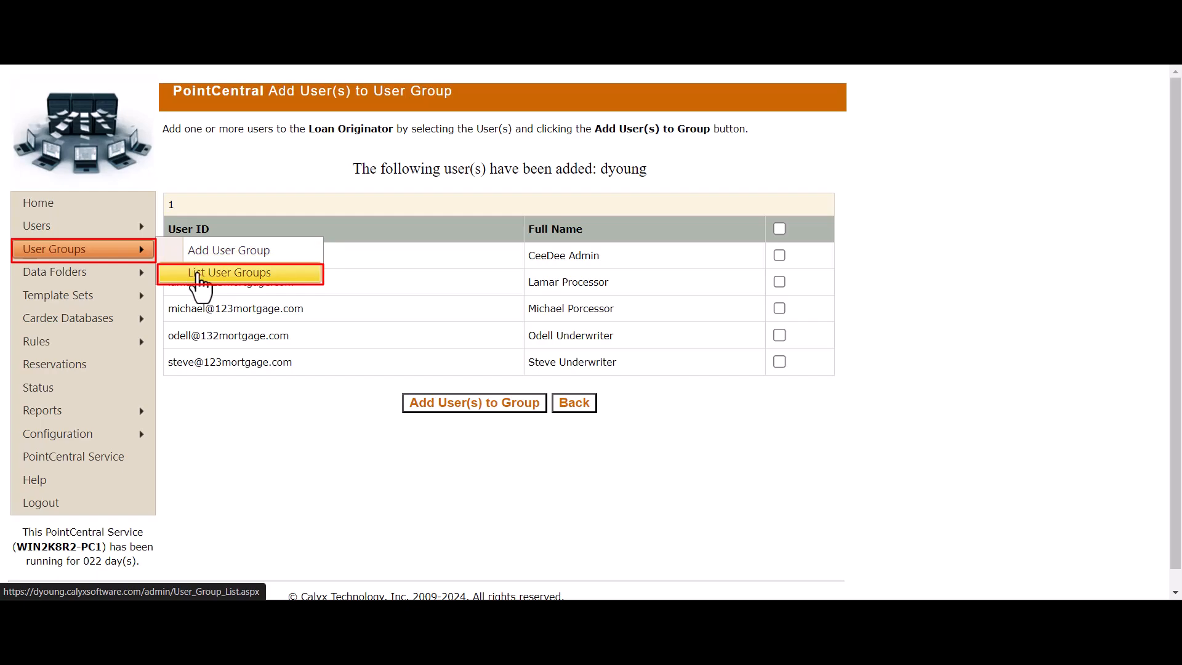
Step: Reopen the Loan Originator group from List User Groups to review its members
{"action": "left_click", "coordinate": [193, 275]}
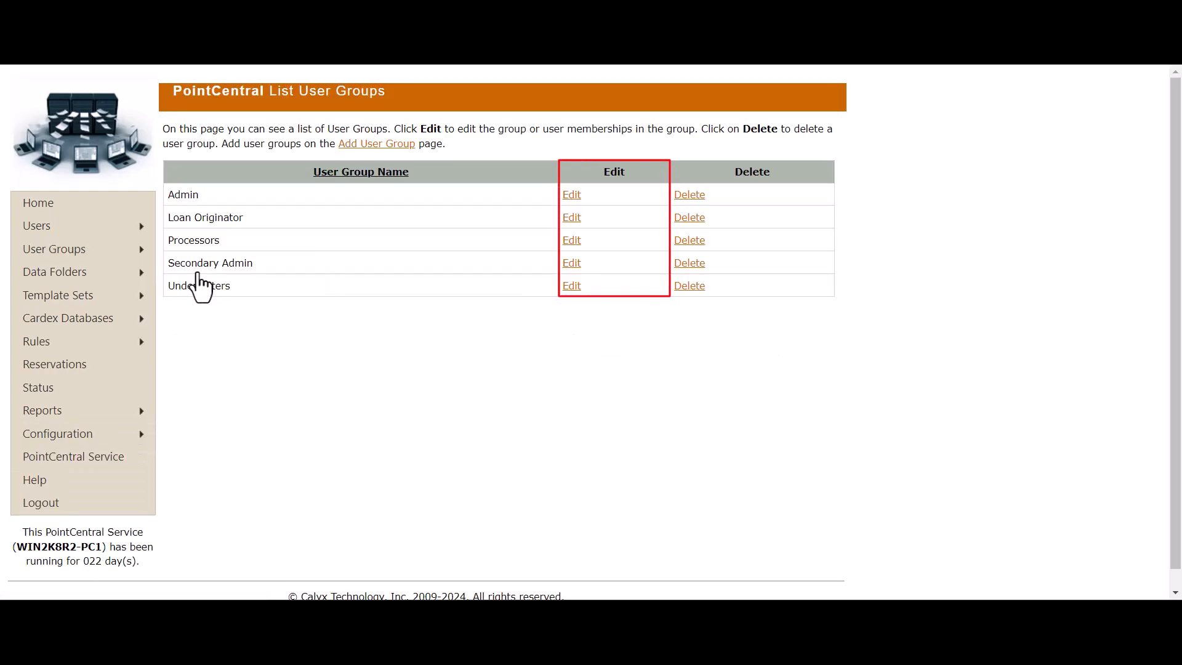
{"action": "left_click", "coordinate": [575, 219]}
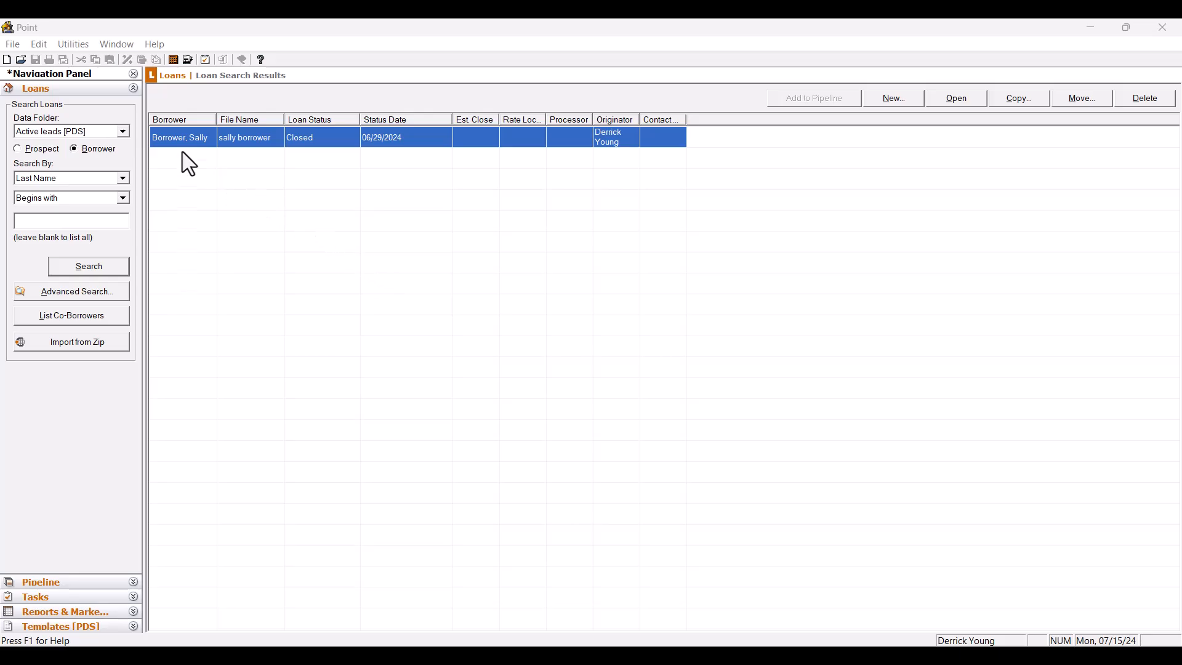
Step: Show the Utilities > Dropdown Lists submenu in Calyx Point
{"action": "left_click", "coordinate": [72, 46]}
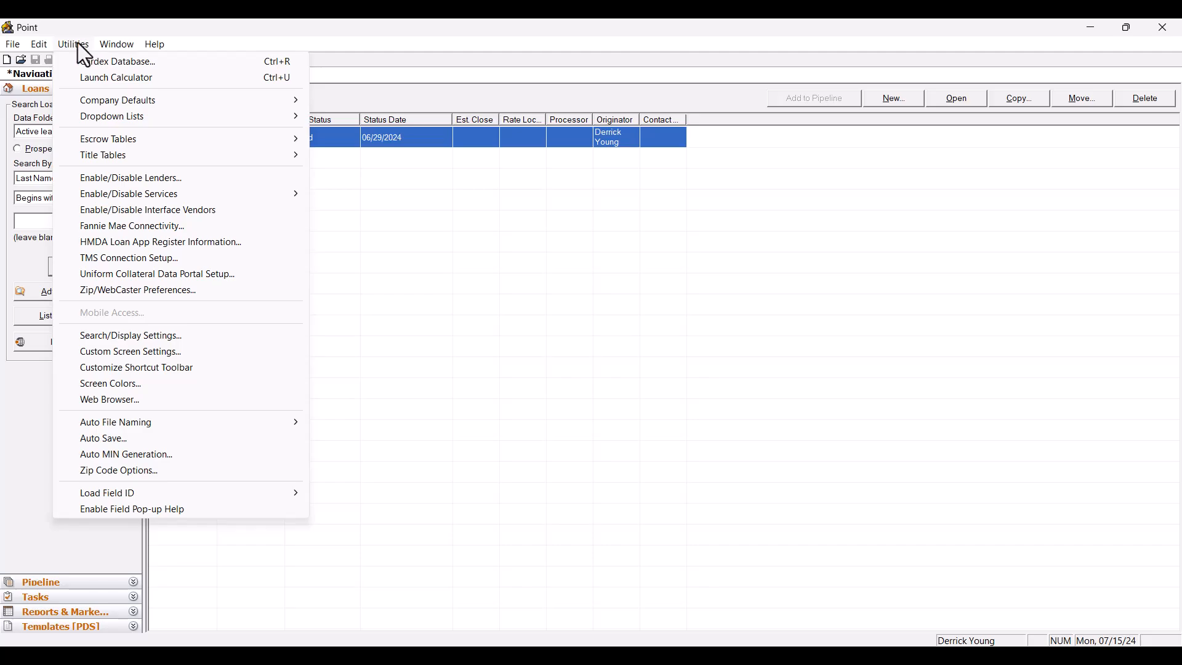
{"action": "mouse_move", "coordinate": [99, 120]}
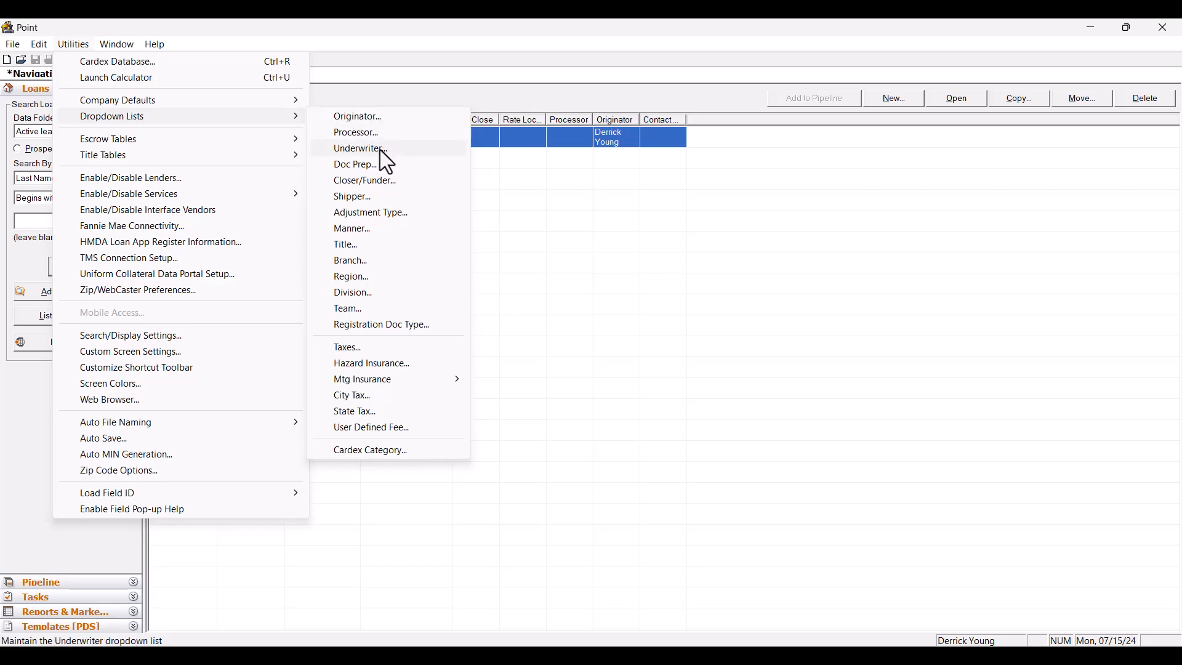
Step: Add a new entry with the originator's full name to the loan originator dropdown list
{"action": "left_click", "coordinate": [373, 118]}
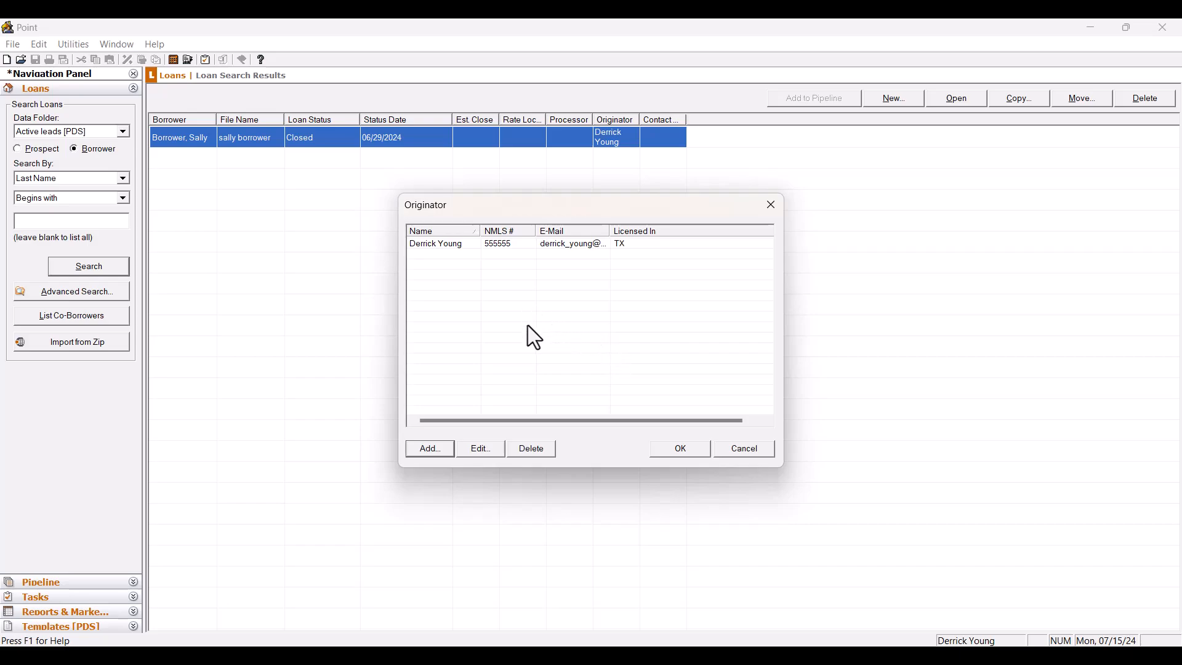
{"action": "left_click", "coordinate": [438, 451]}
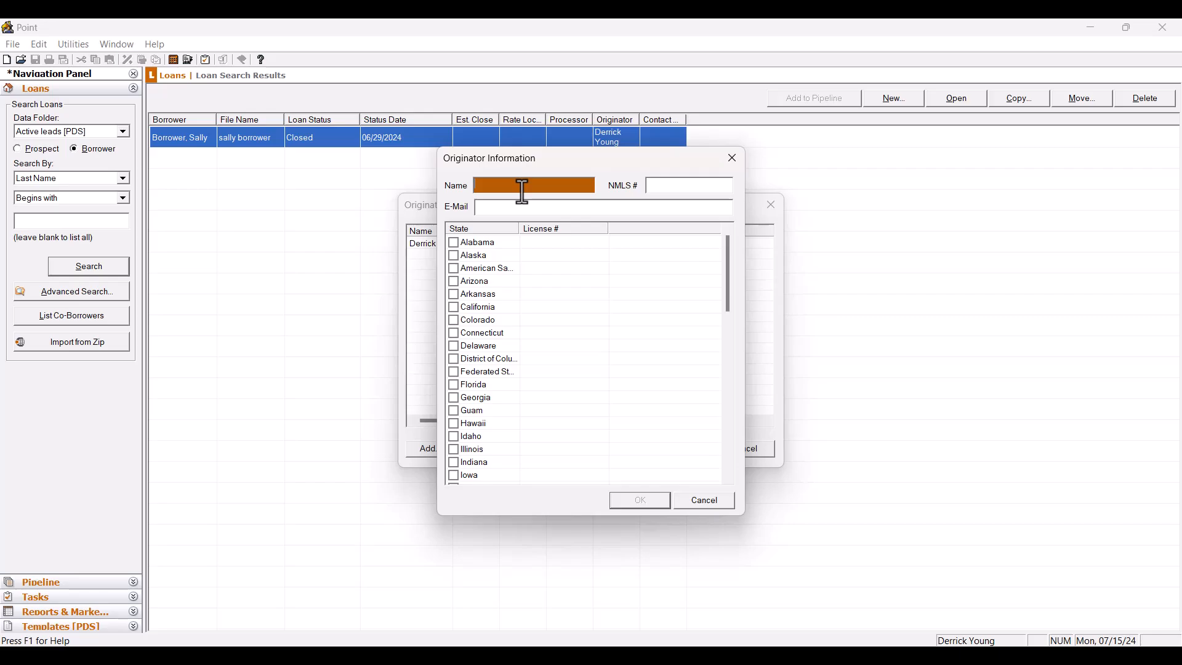
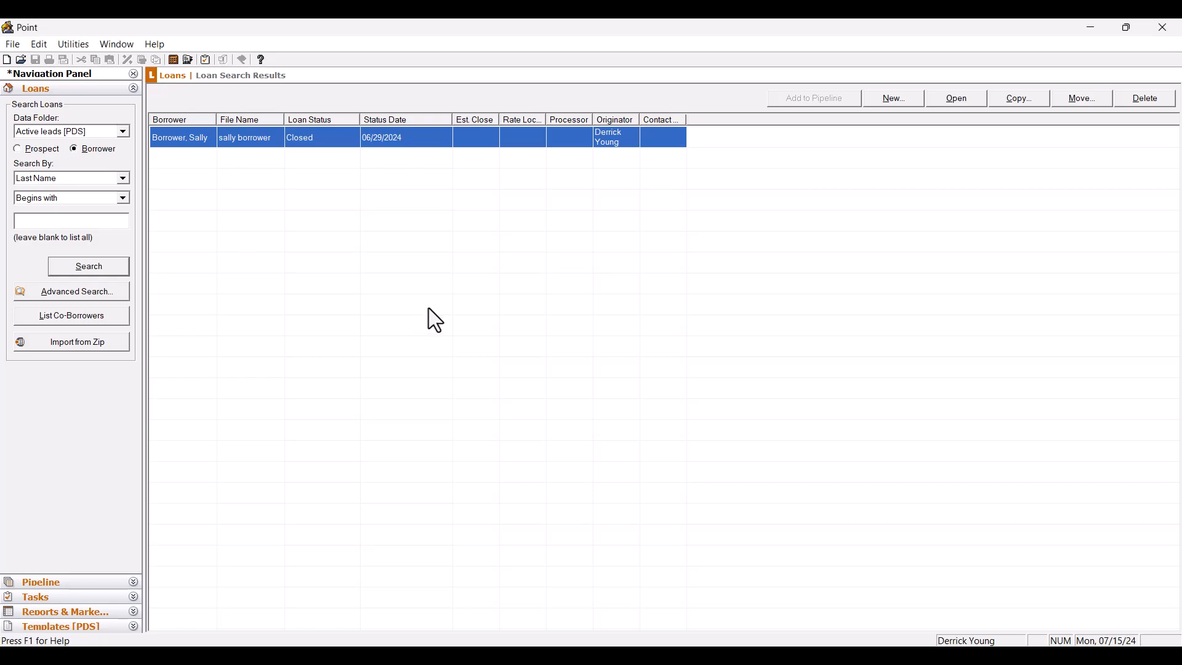
Step: Open Calyx Point's Change Password dialog from the File menu
{"action": "left_click", "coordinate": [12, 45]}
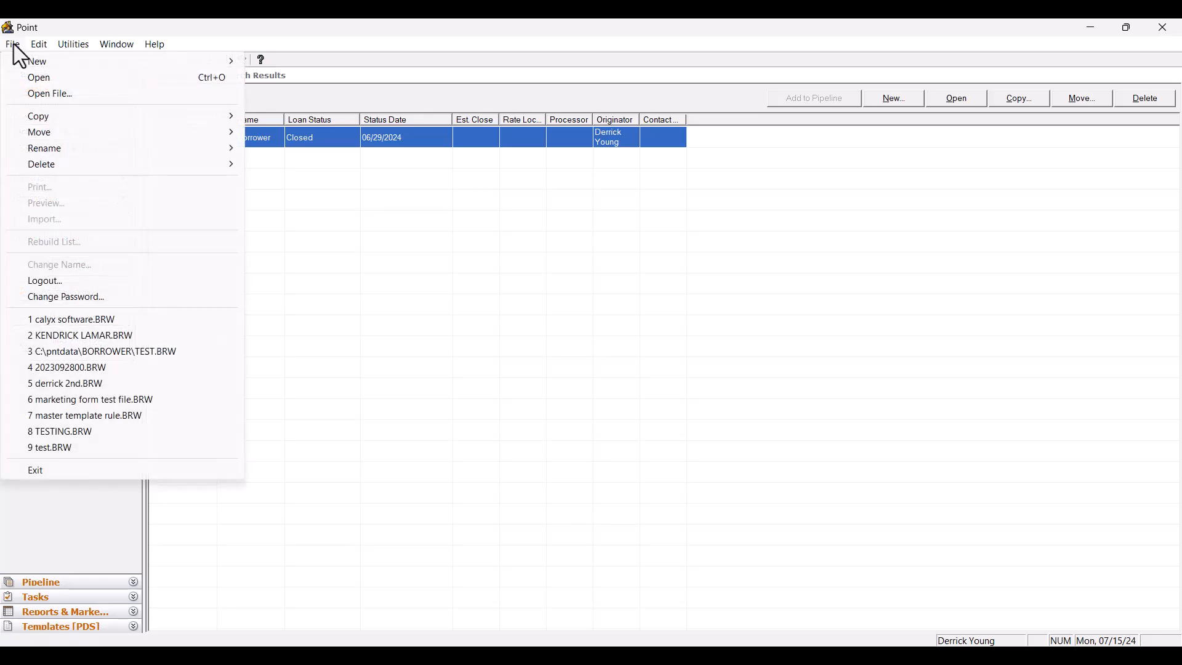
{"action": "left_click", "coordinate": [60, 299]}
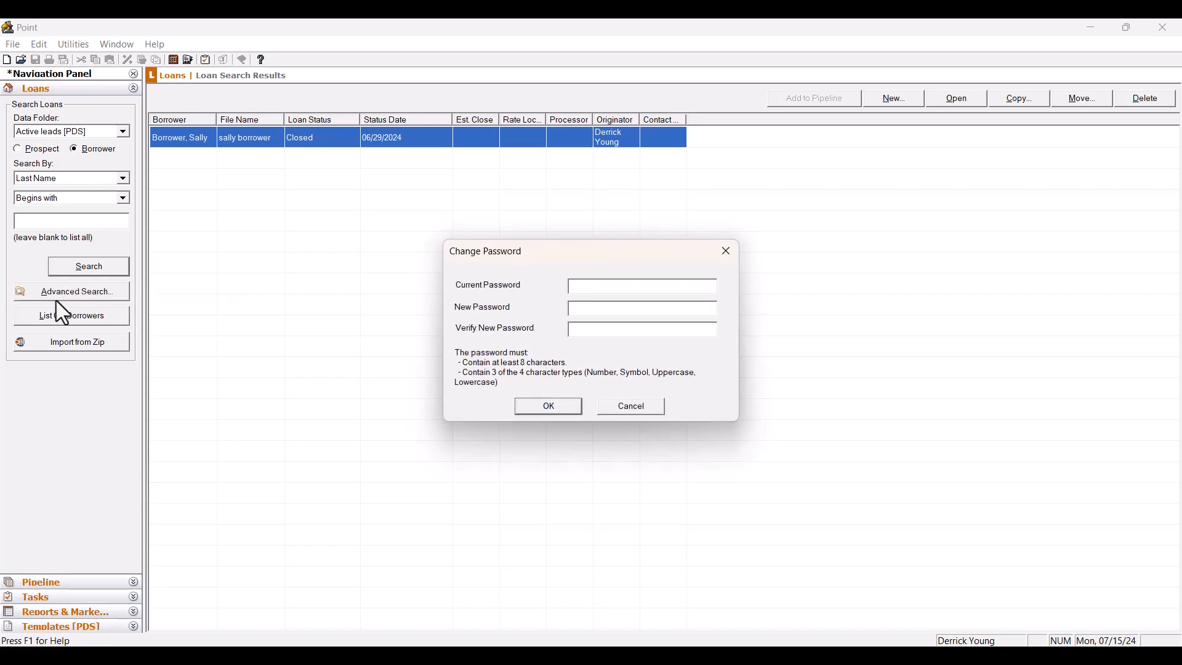